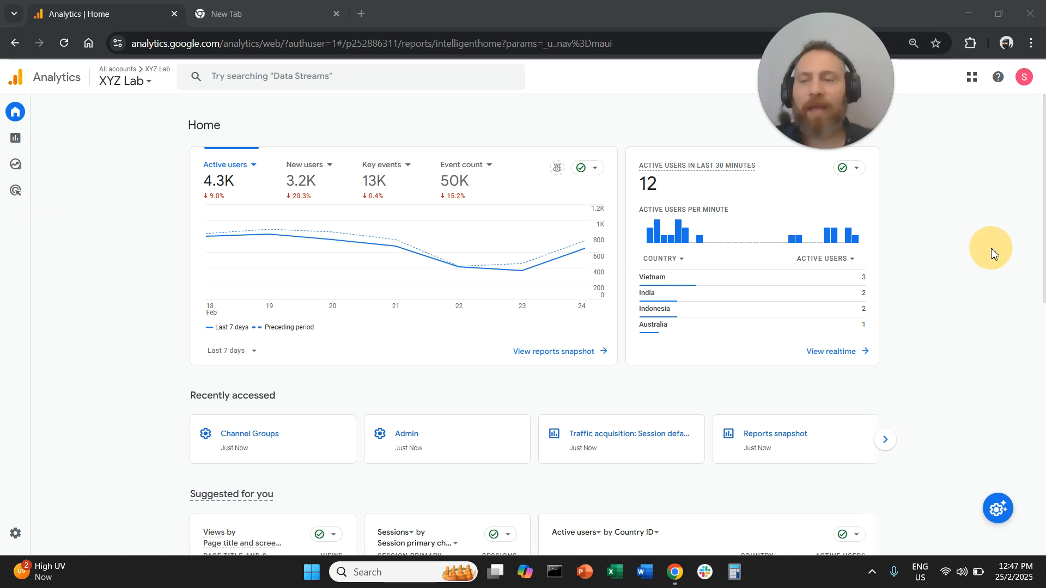
Step: Open the Traffic acquisition: Session default channel group report from the Acquisition reports
click(22, 143)
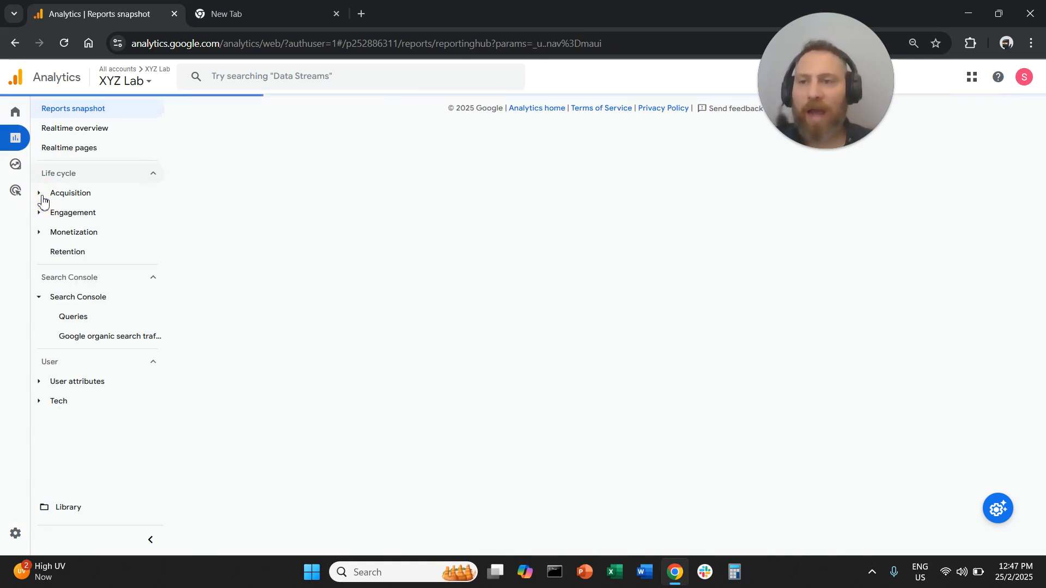
click(43, 198)
click(85, 254)
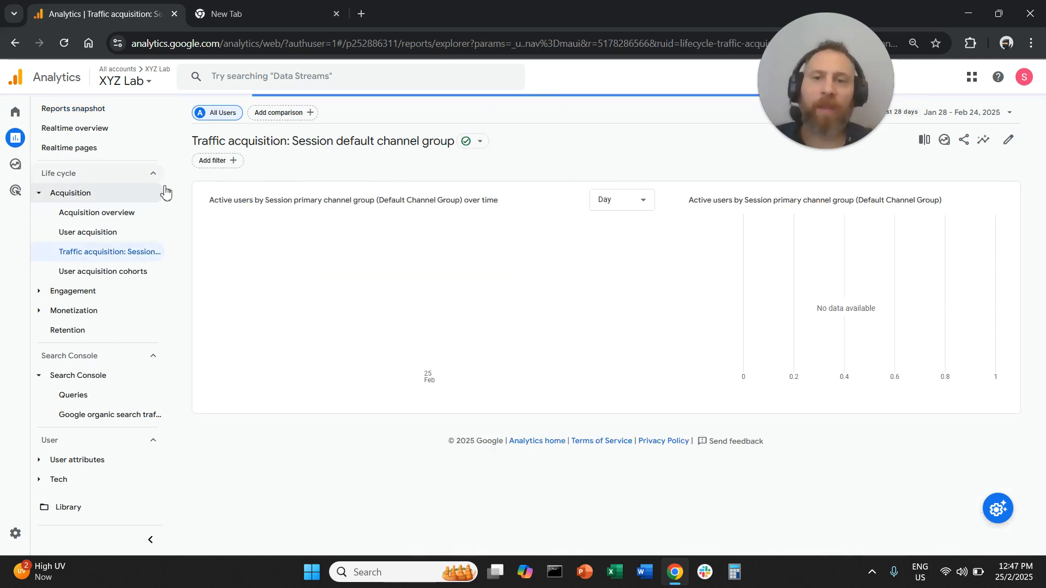
Step: Deselect all plotted rows in the channel table and examine the Unassigned and Referral channels
scroll(256, 328, down, 2)
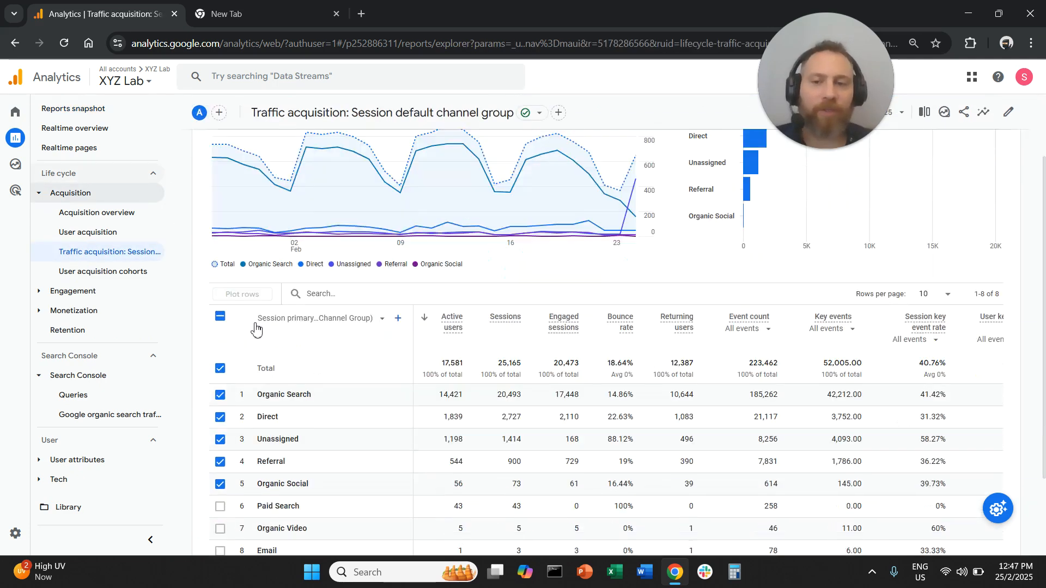
click(220, 311)
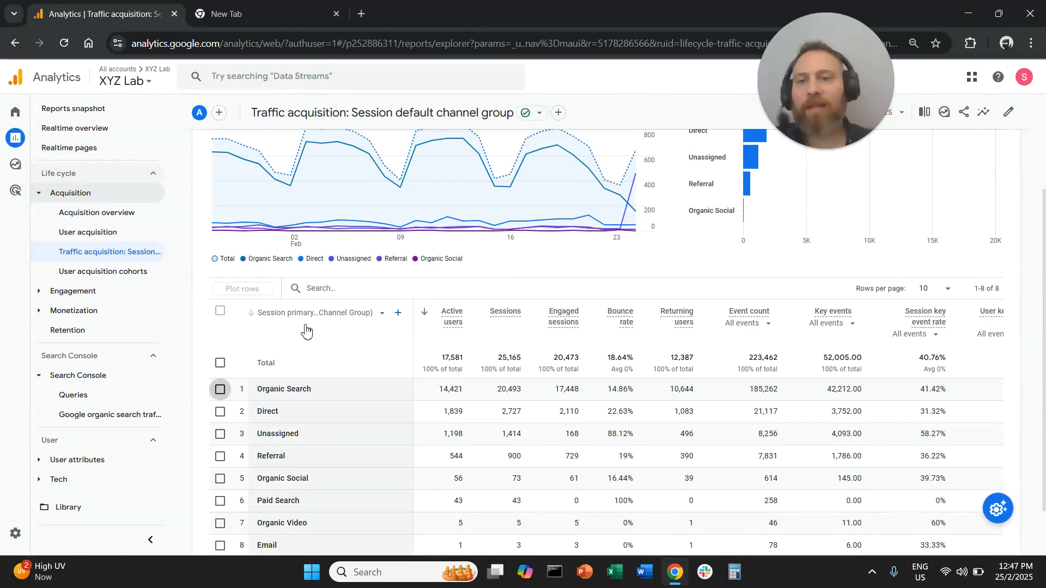
scroll(308, 430, down, 1)
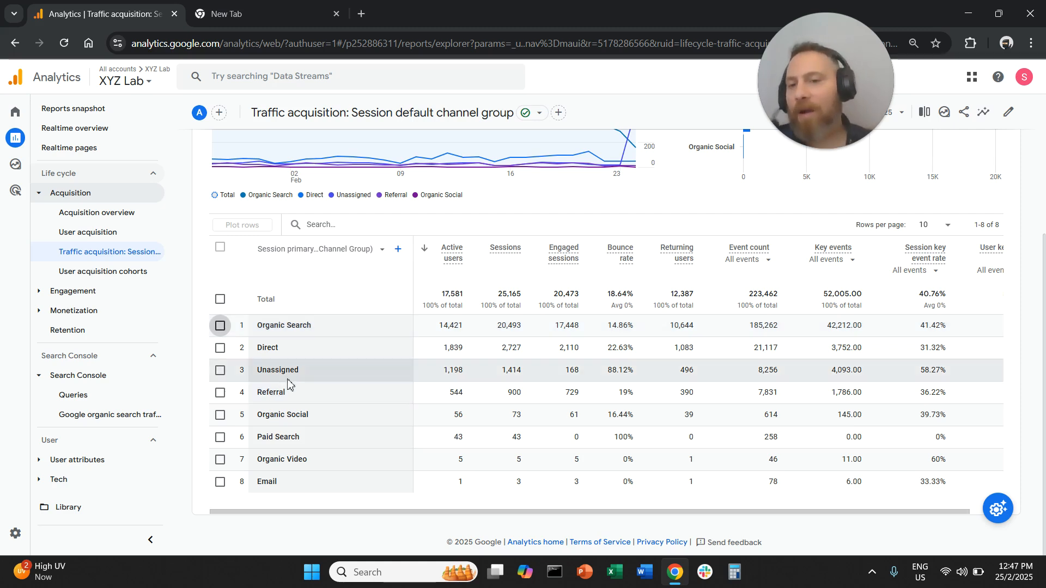
drag(271, 370, 291, 371)
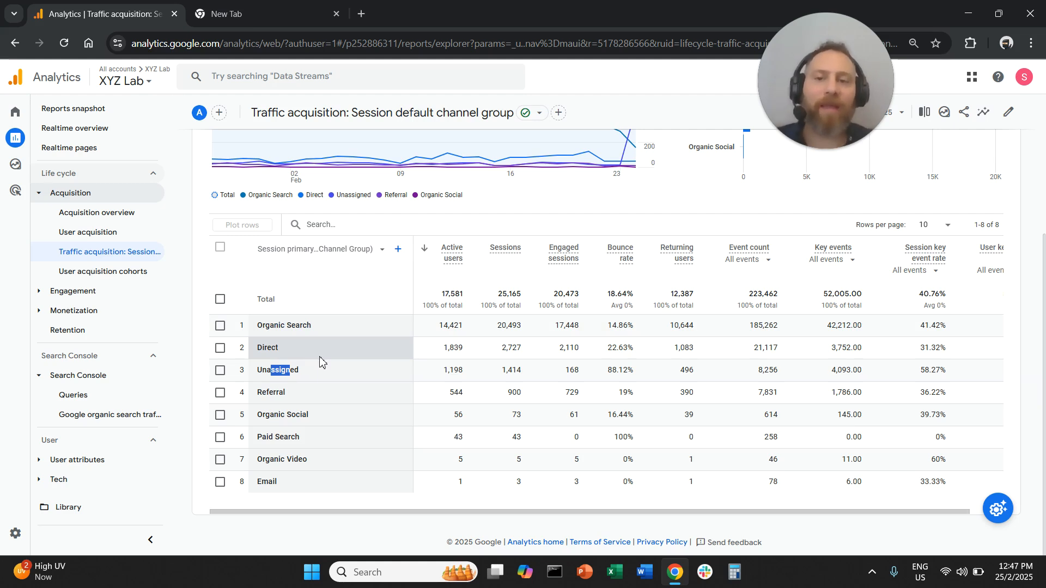
click(268, 391)
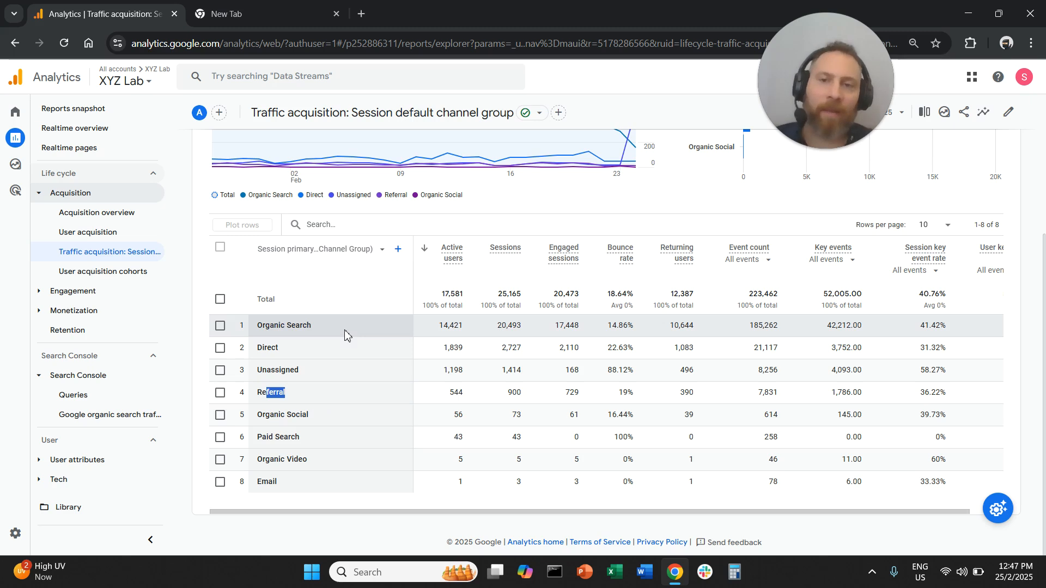
Step: Change the table's primary dimension to Session source / medium, deselect all rows and examine the AI referral sources
click(336, 256)
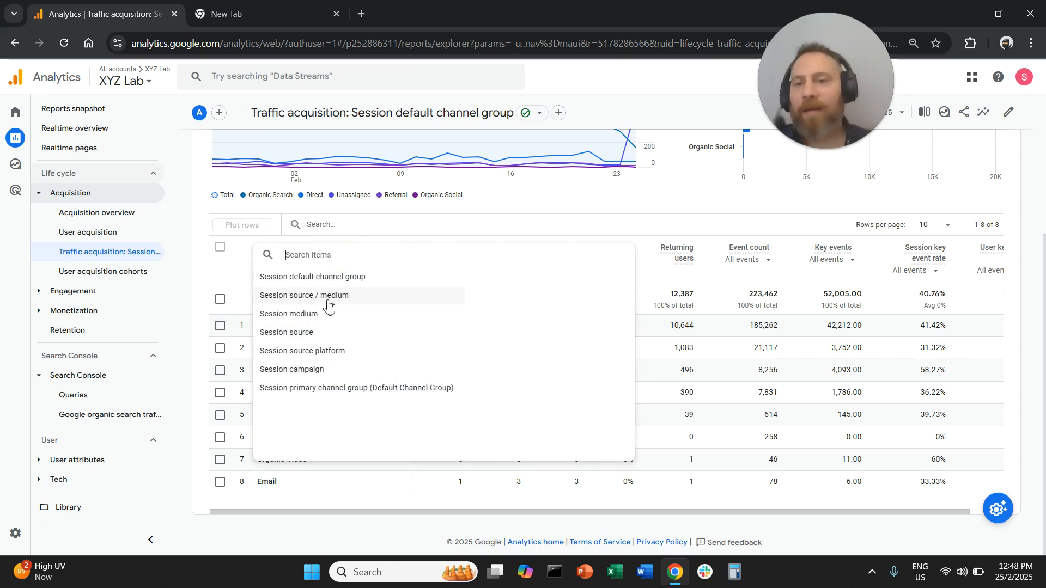
click(329, 297)
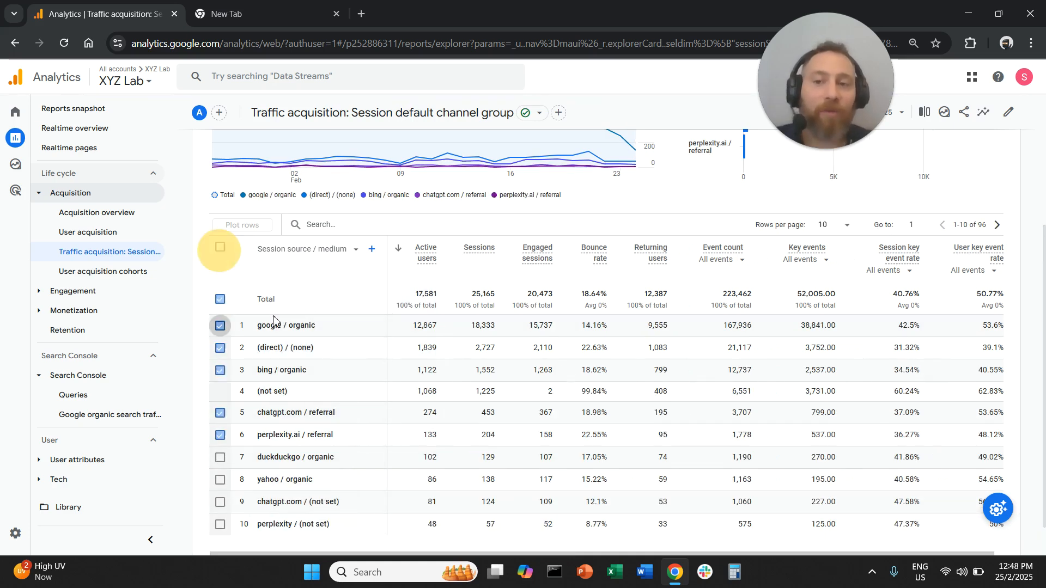
click(220, 247)
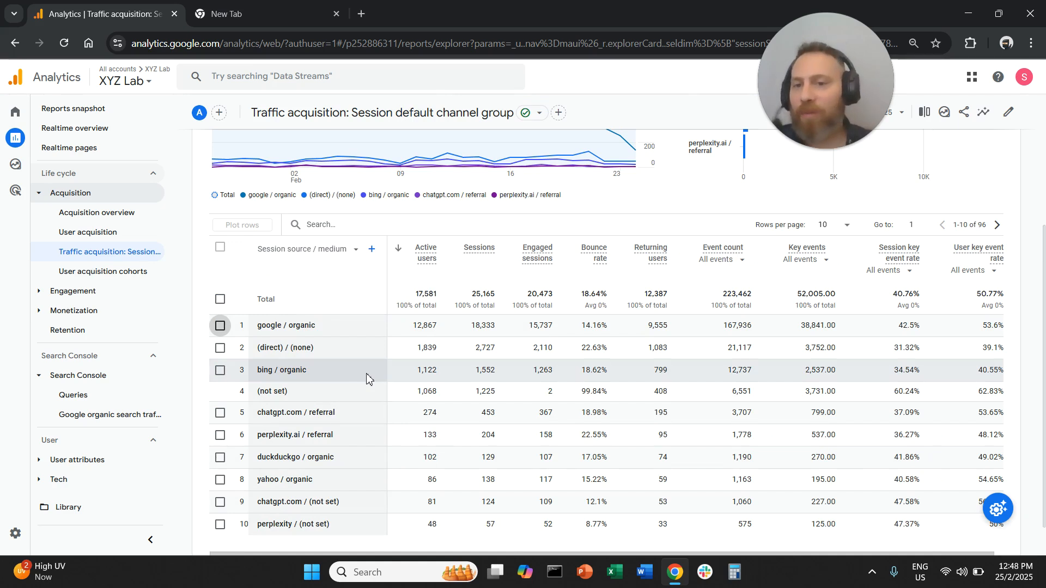
scroll(366, 378, down, 2)
drag(264, 372, 301, 395)
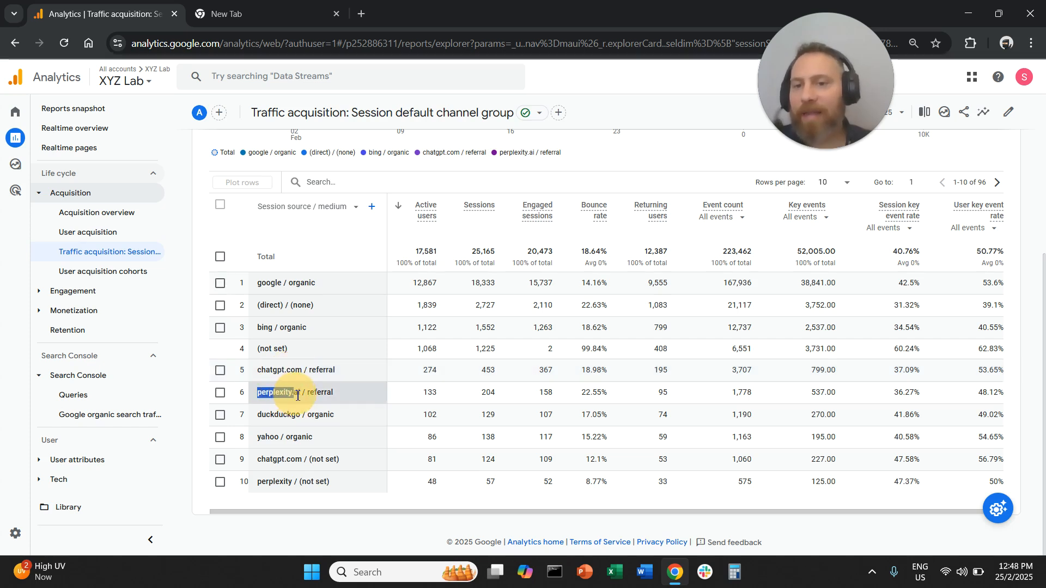
Step: Search the source / medium table for "chatgpt"
scroll(361, 252, up, 2)
click(366, 248)
text(chatgpt)
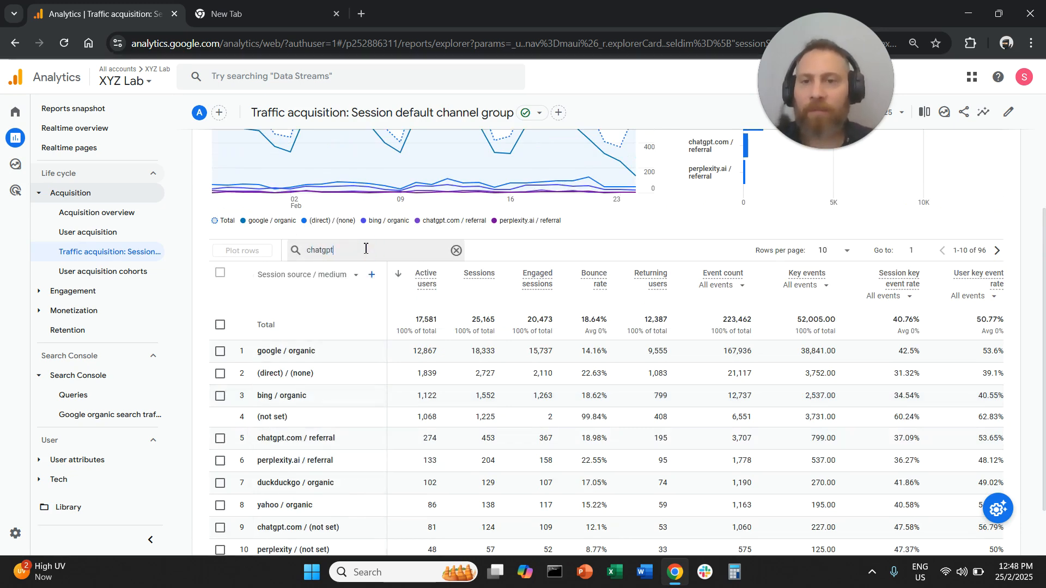
key(Return)
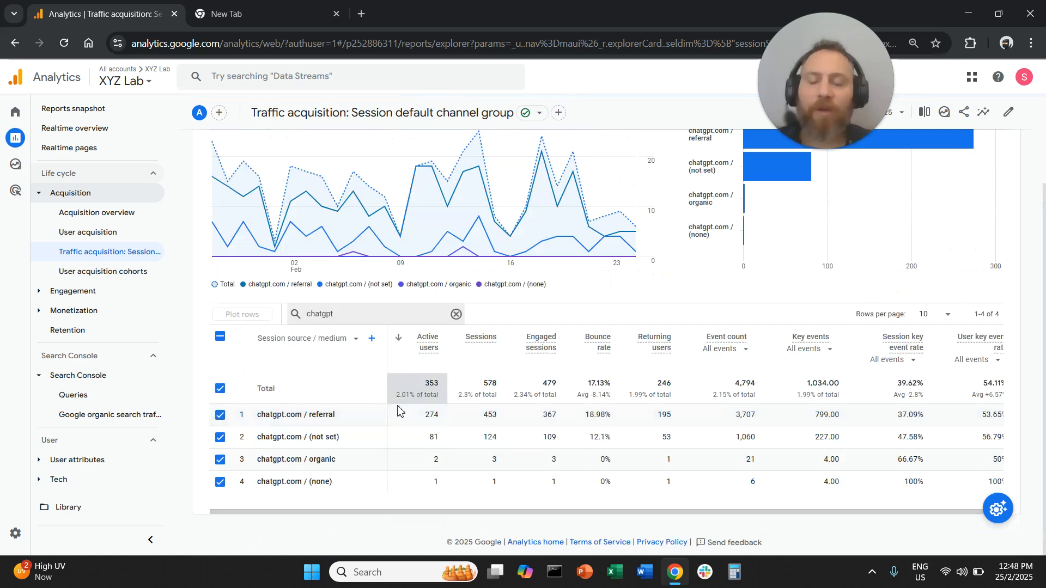
Step: Search the source / medium table for "perple" and for "gemini" in turn
double_click(337, 315)
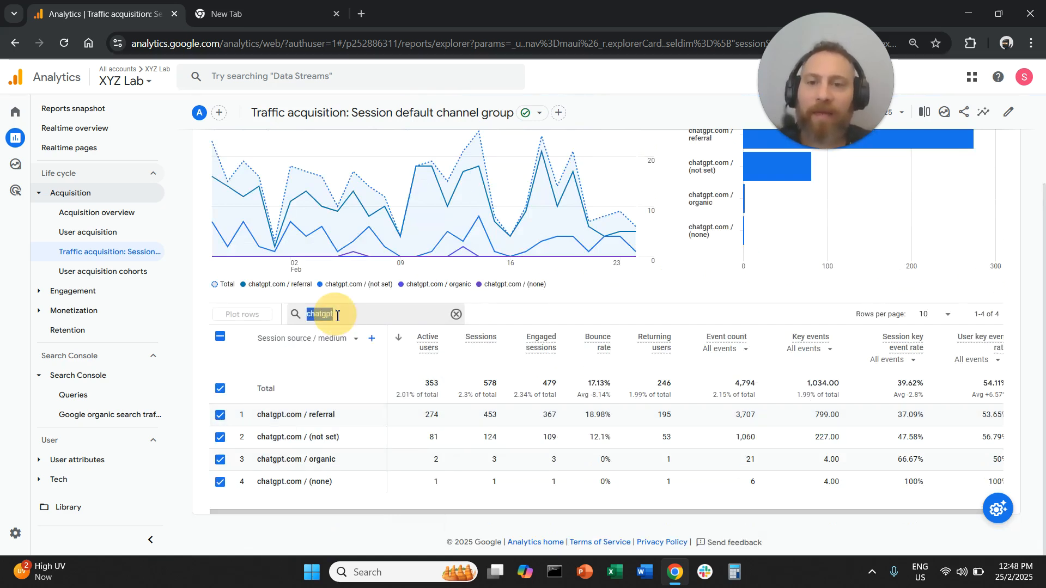
text(perp)
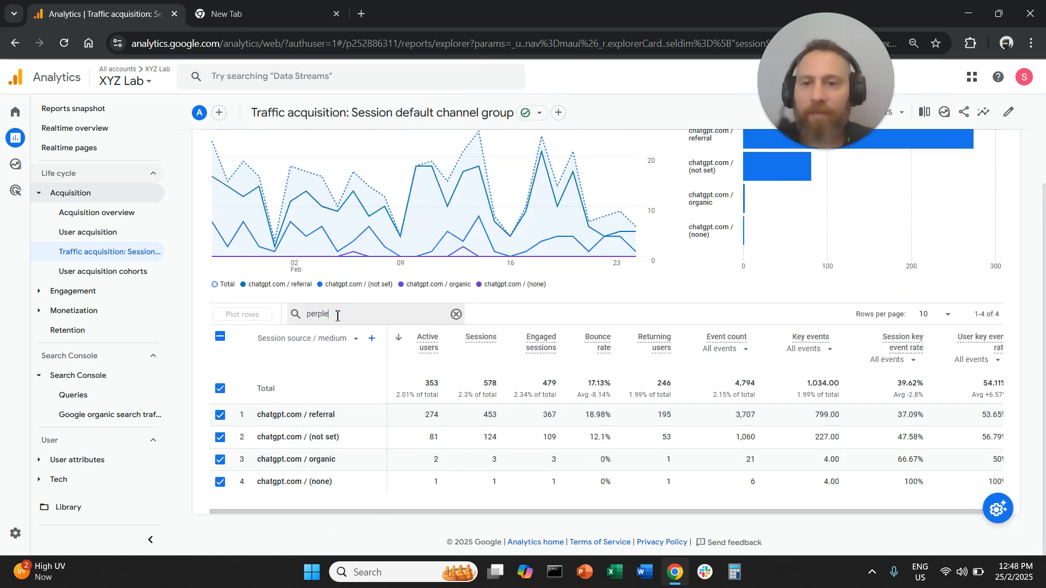
text(le)
double_click(334, 342)
text(ge)
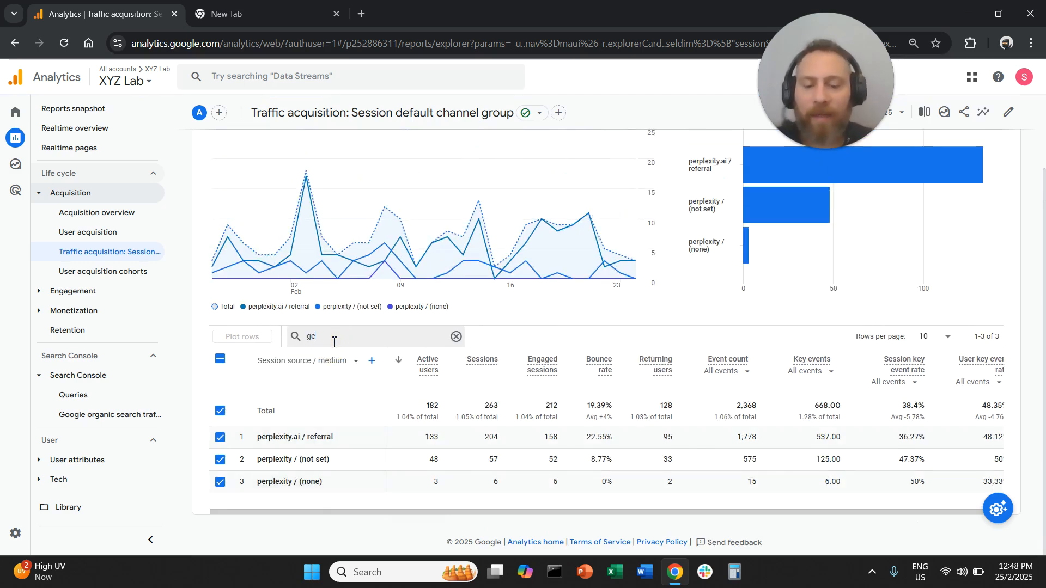
text(mini)
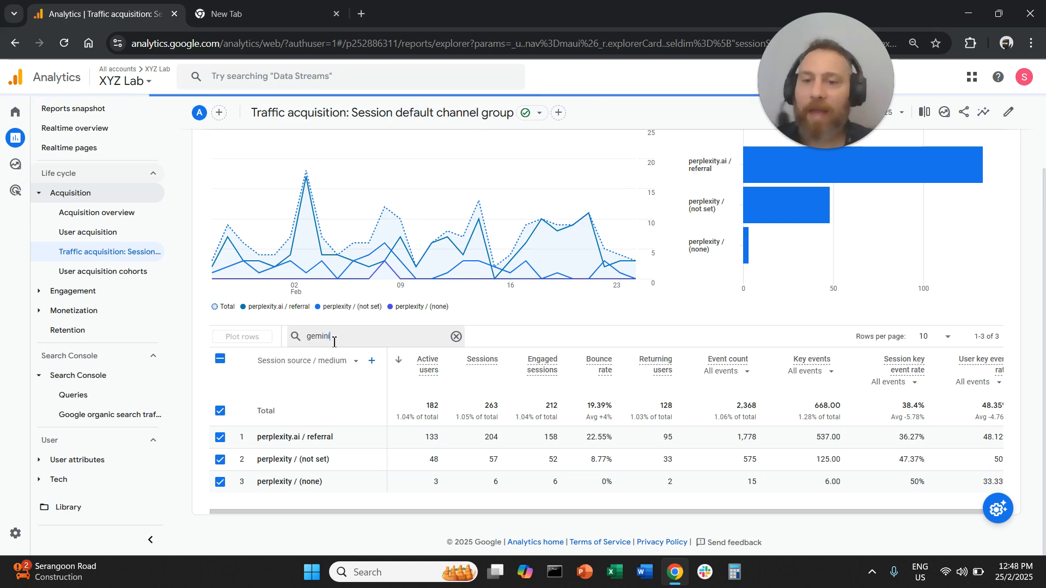
Step: Search the source / medium table for ".ai" and examine the blackbox.ai and mammouth.ai referral rows
double_click(356, 385)
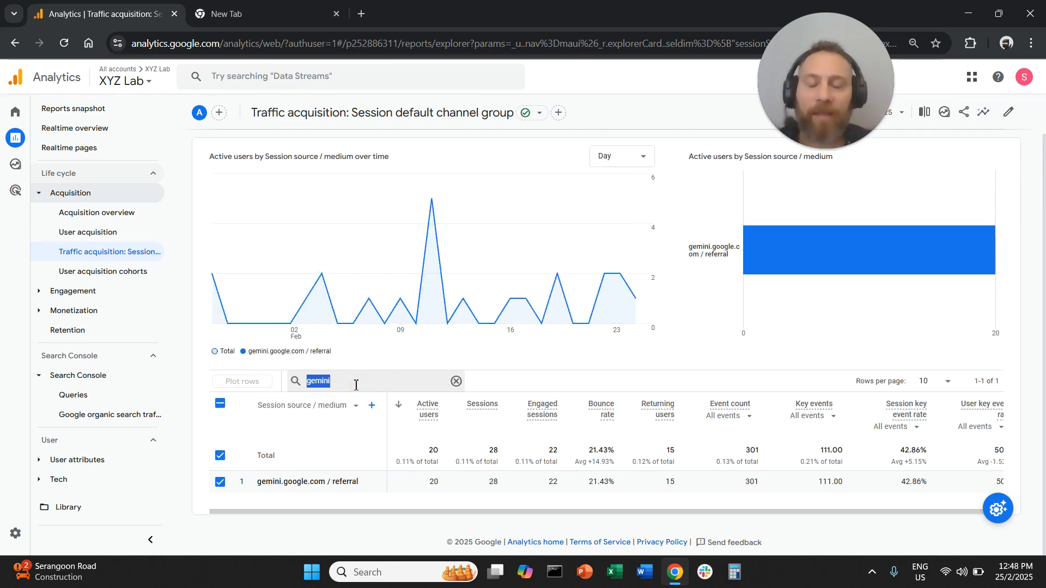
text(.ai)
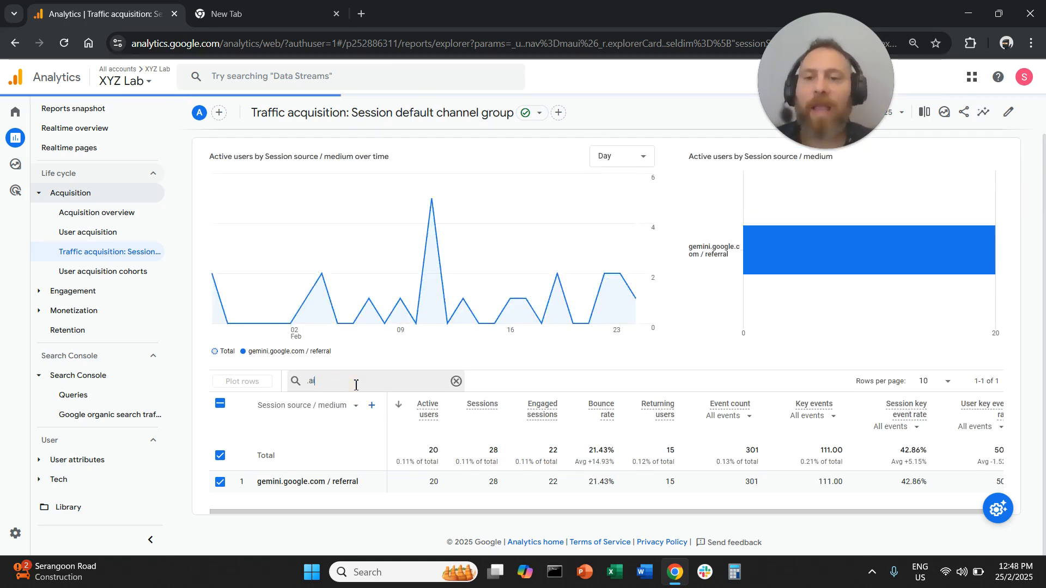
key(Return)
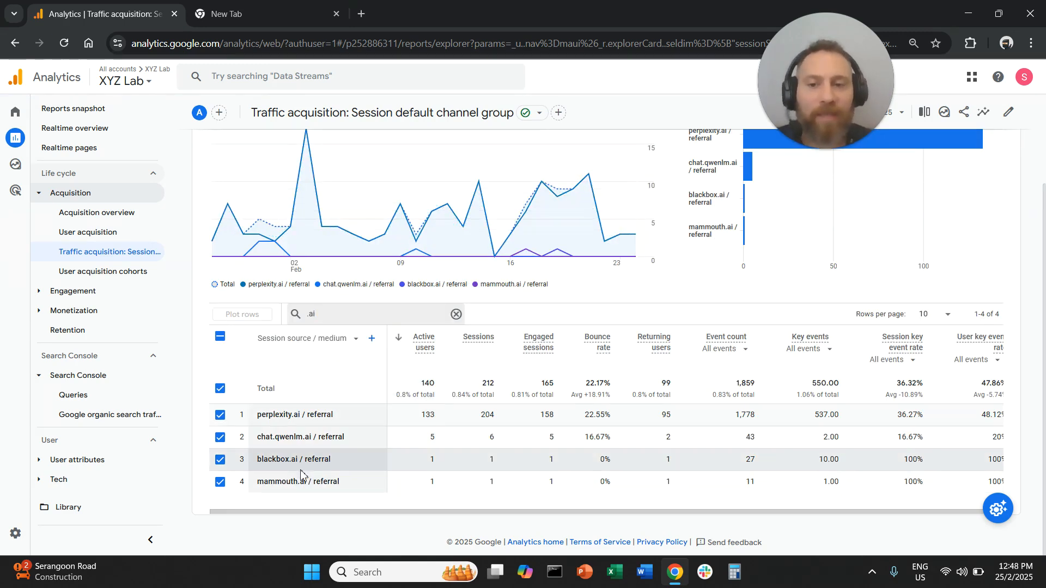
click(276, 461)
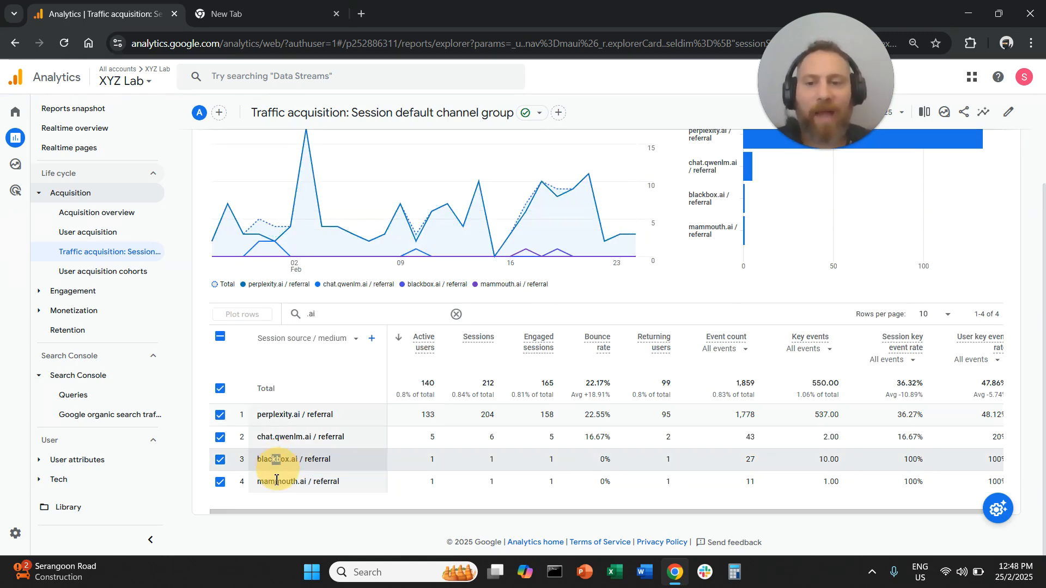
drag(275, 482, 305, 483)
click(317, 480)
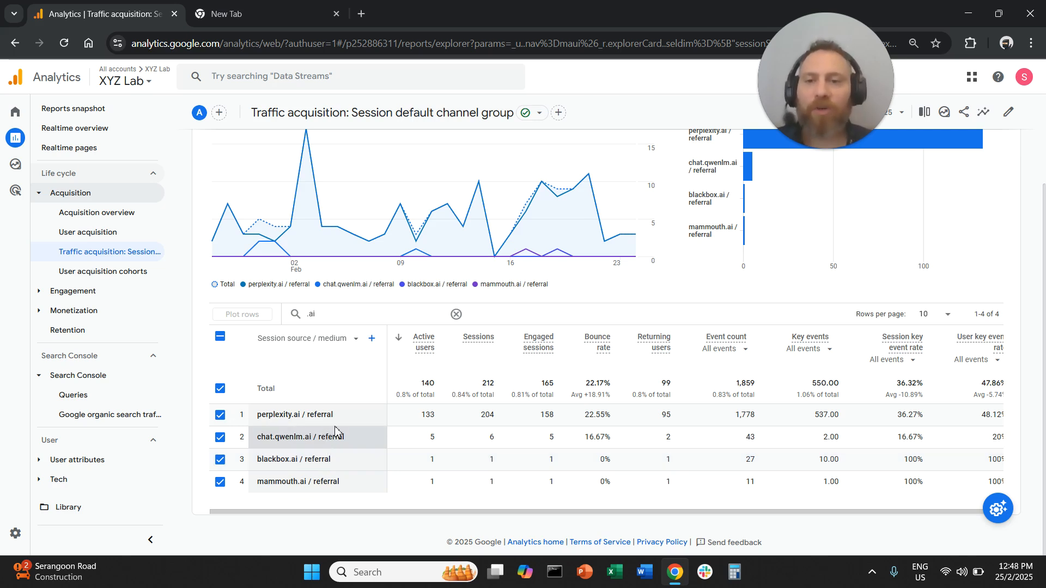
Step: Clear the table's search filter and deselect all rows in the full source / medium list
click(458, 318)
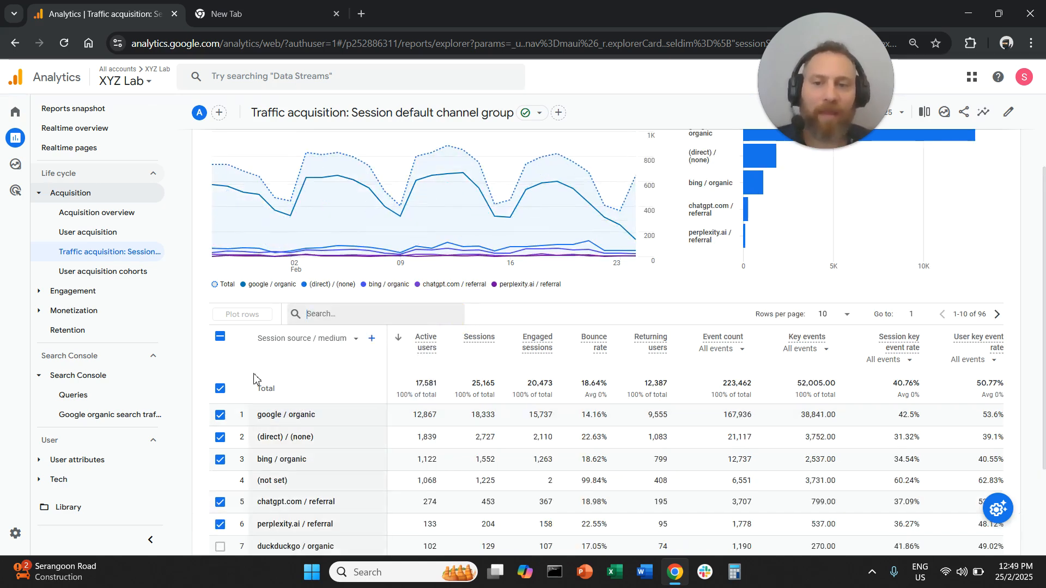
click(220, 336)
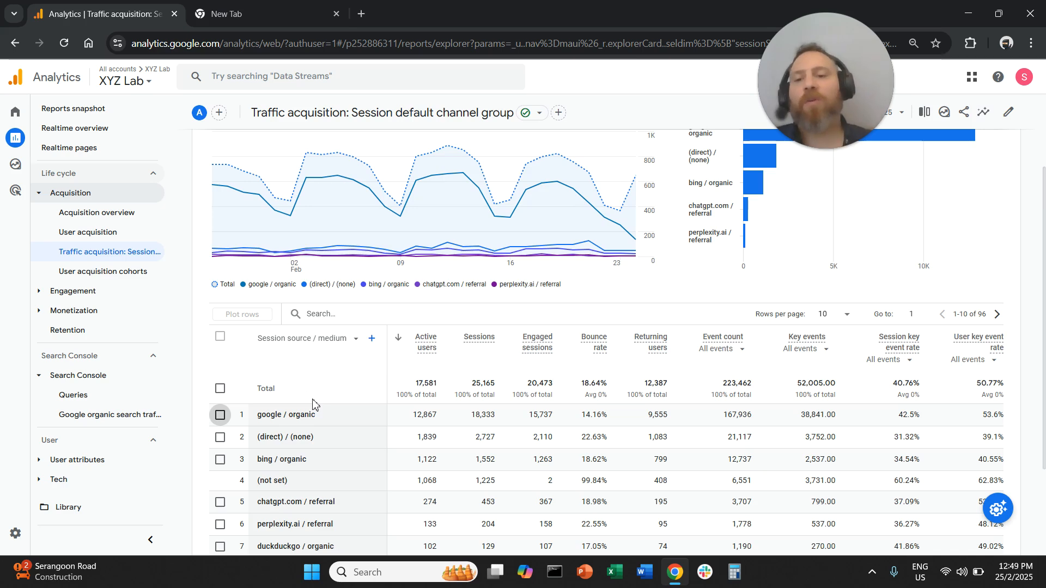
scroll(313, 403, down, 1)
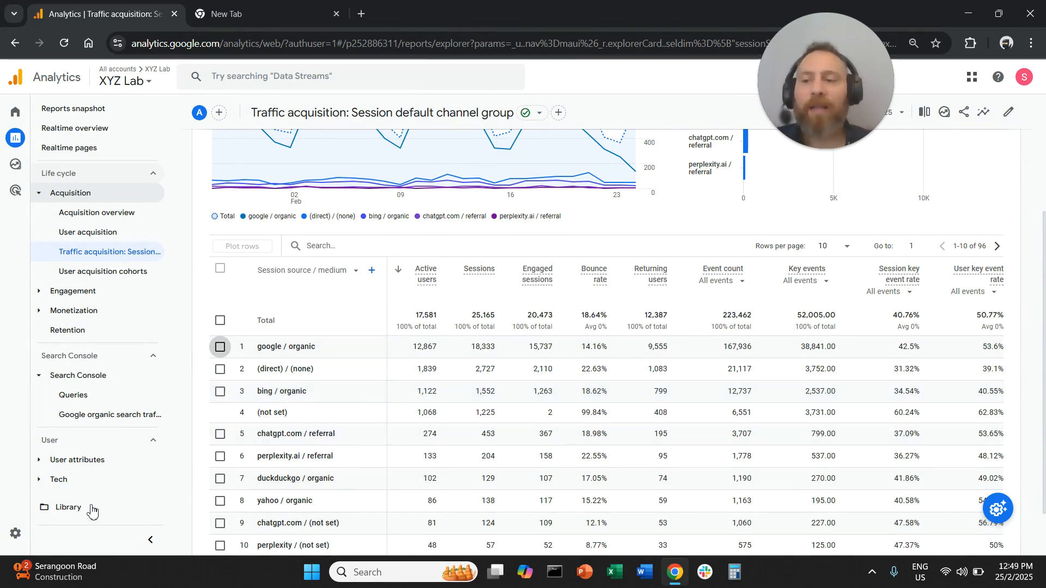
Step: Open the property's Channel groups settings in the Admin area
click(17, 534)
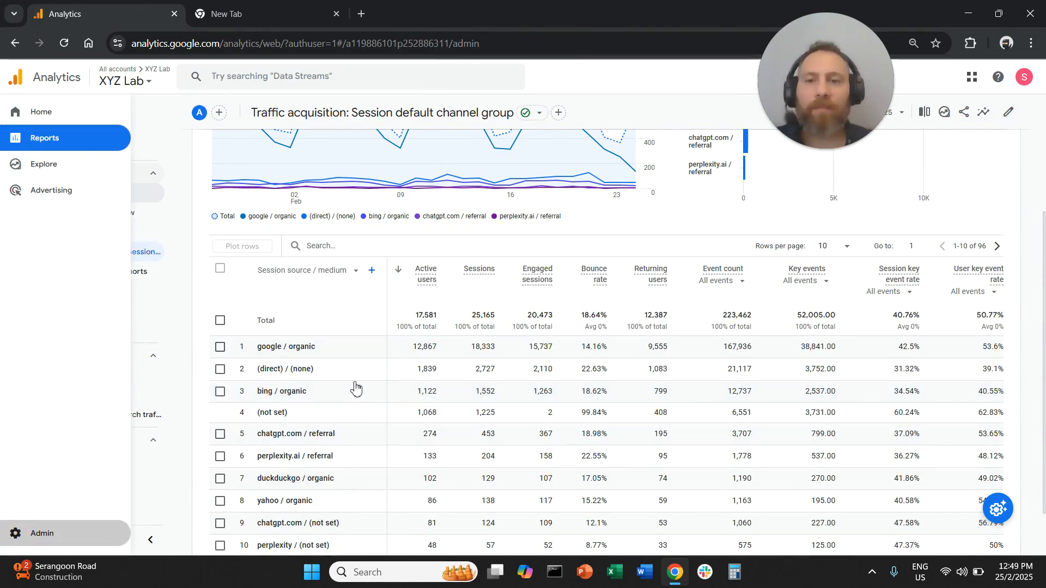
scroll(235, 302, down, 5)
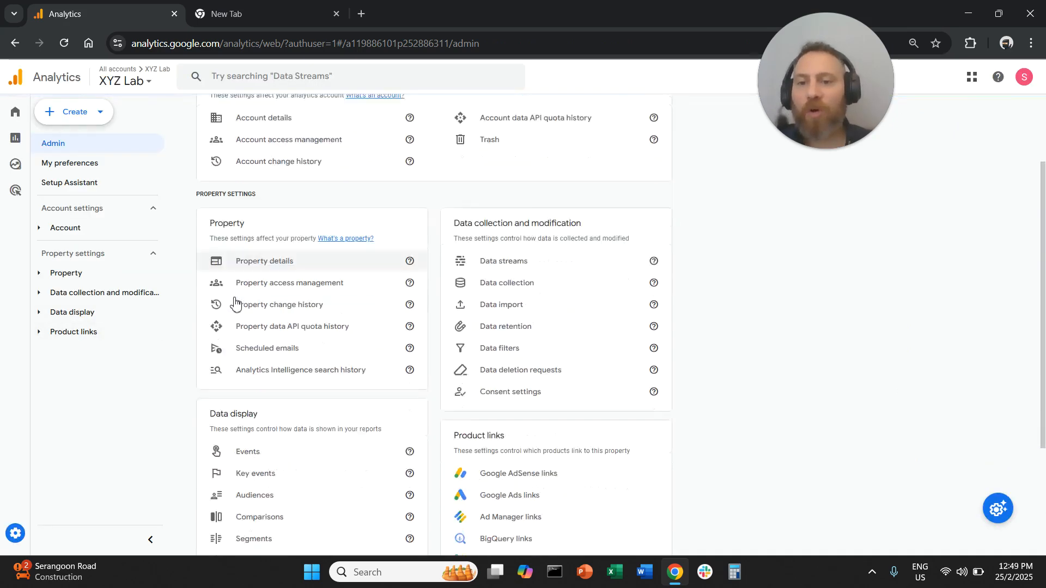
click(294, 412)
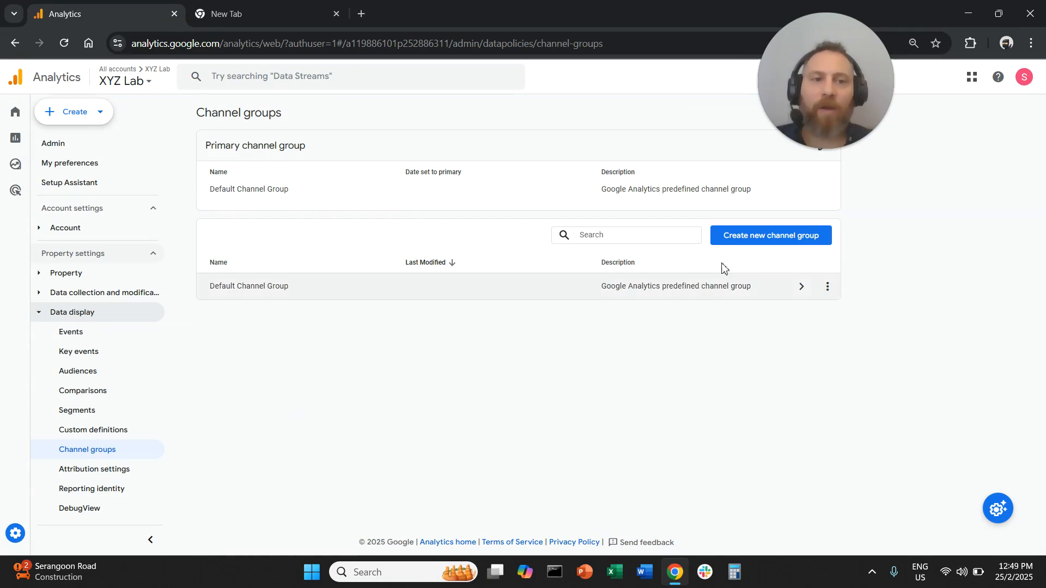
Step: Start a new channel group and name it "Updated Channel Group"
click(729, 246)
click(370, 167)
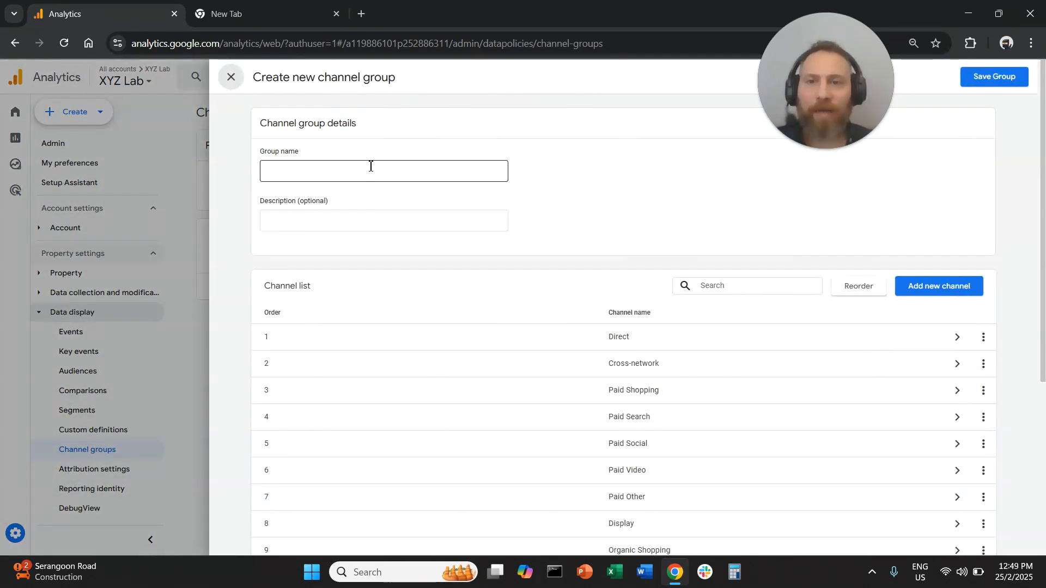
text(Updatye)
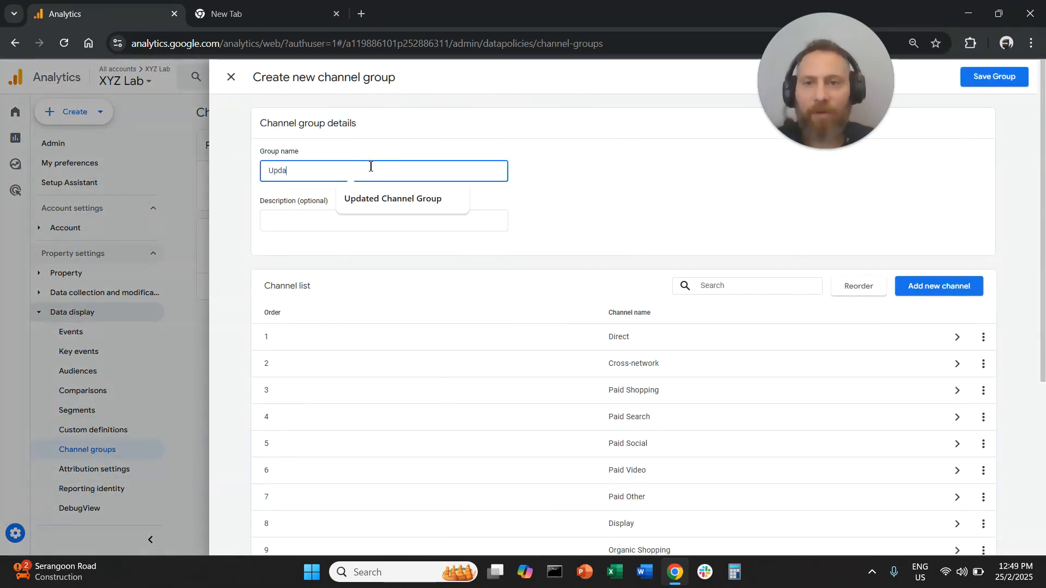
key(BackSpace)
text(ed Channel Group)
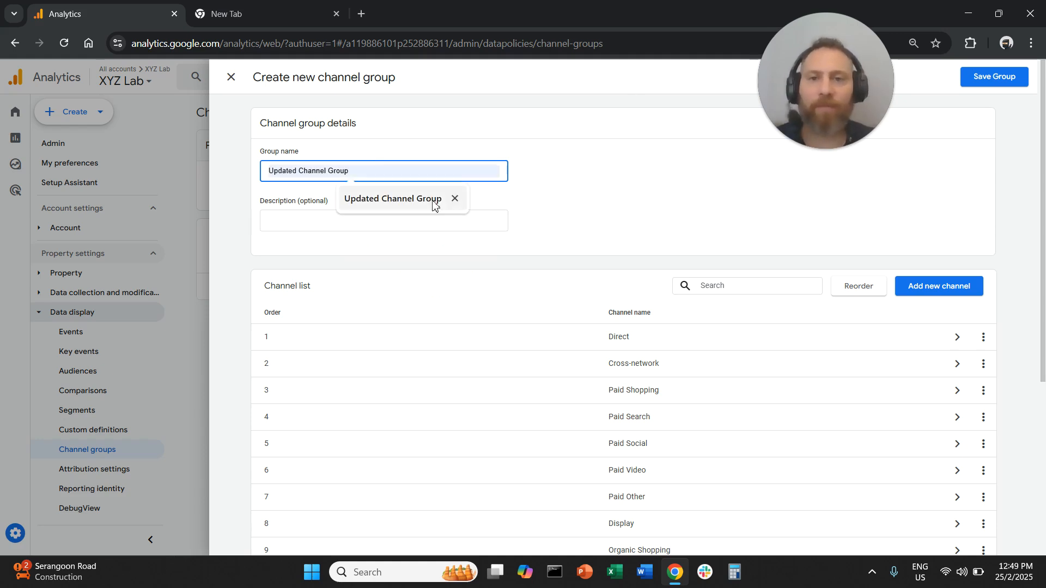
click(432, 201)
click(617, 207)
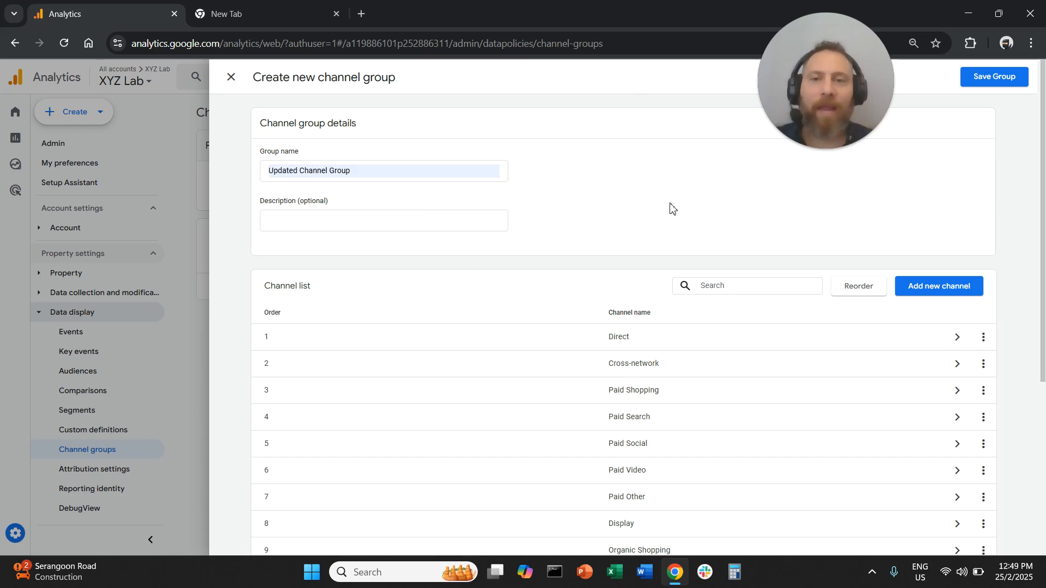
Step: Add a new channel to the channel group and name it "AI Tools"
scroll(765, 396, down, 2)
scroll(794, 380, up, 2)
click(915, 293)
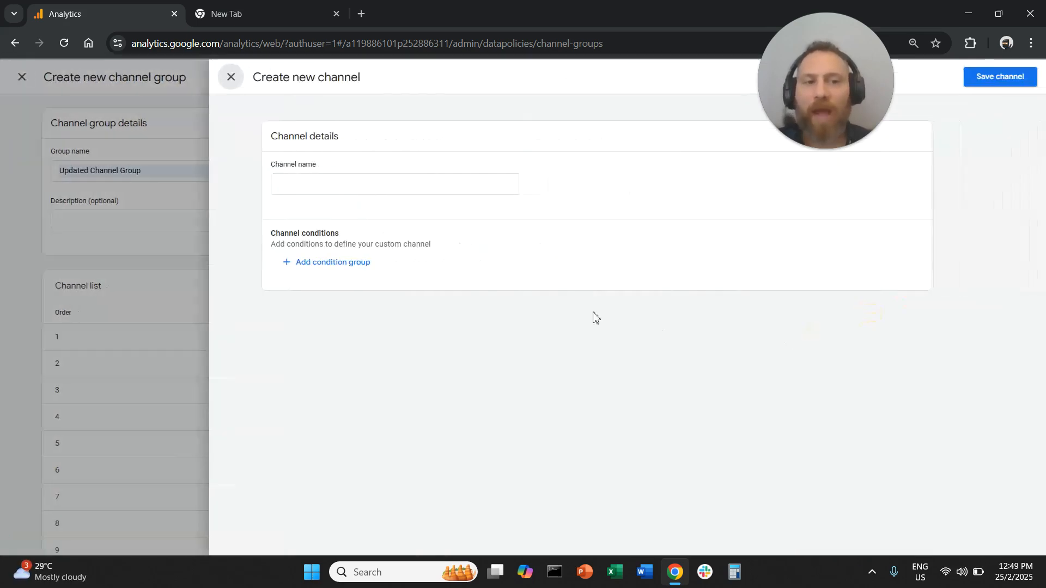
click(367, 188)
text(AI )
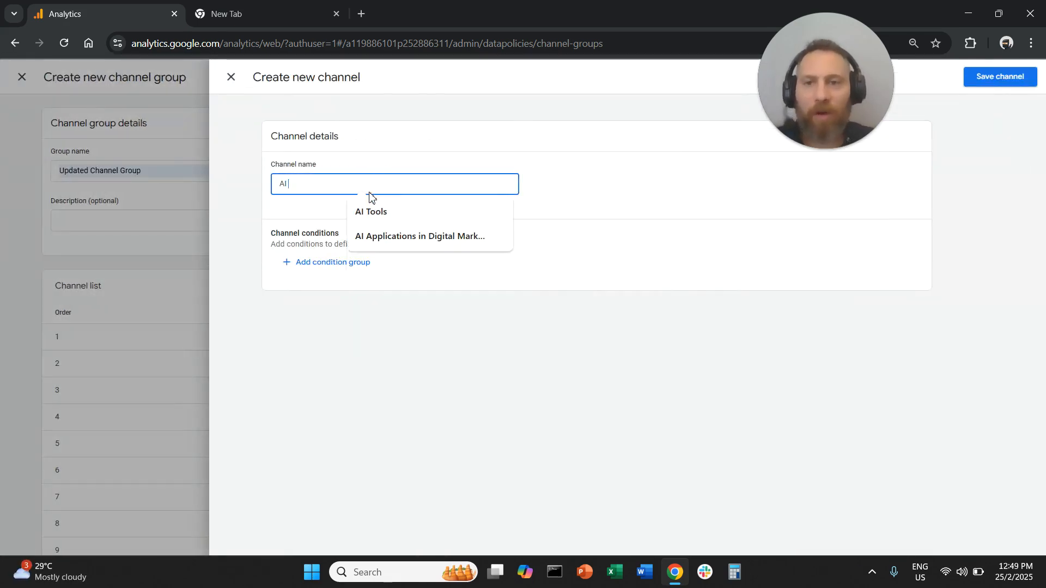
text(Tools)
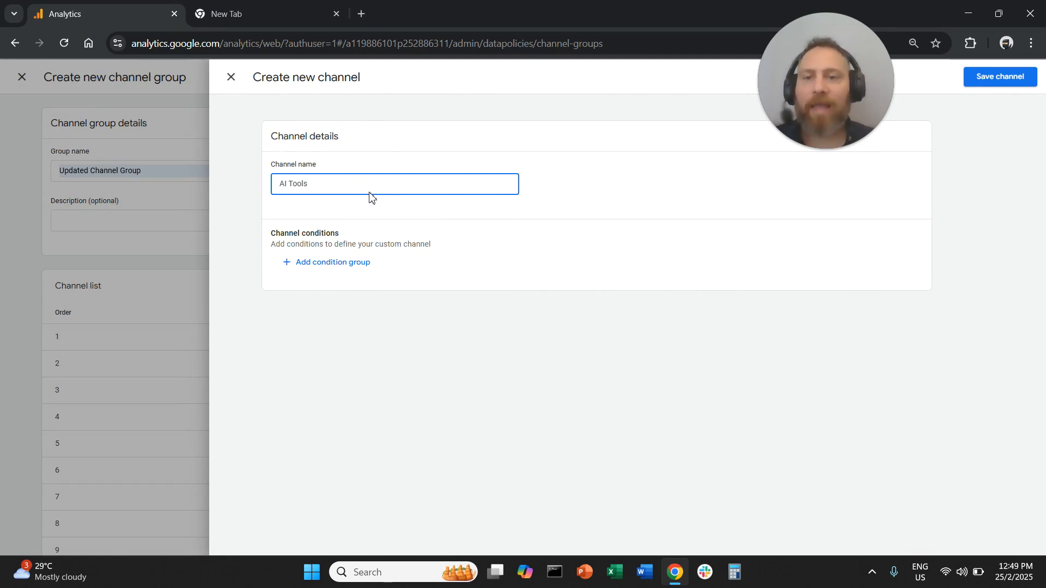
Step: Add a condition group to the AI Tools channel with the rule Source contains "chatgpt"
click(339, 268)
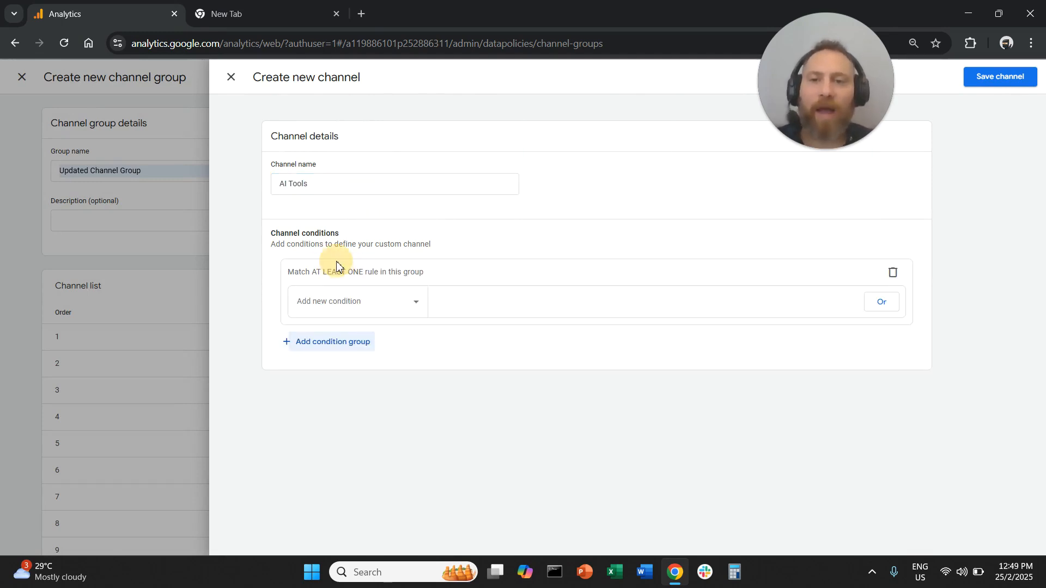
click(415, 306)
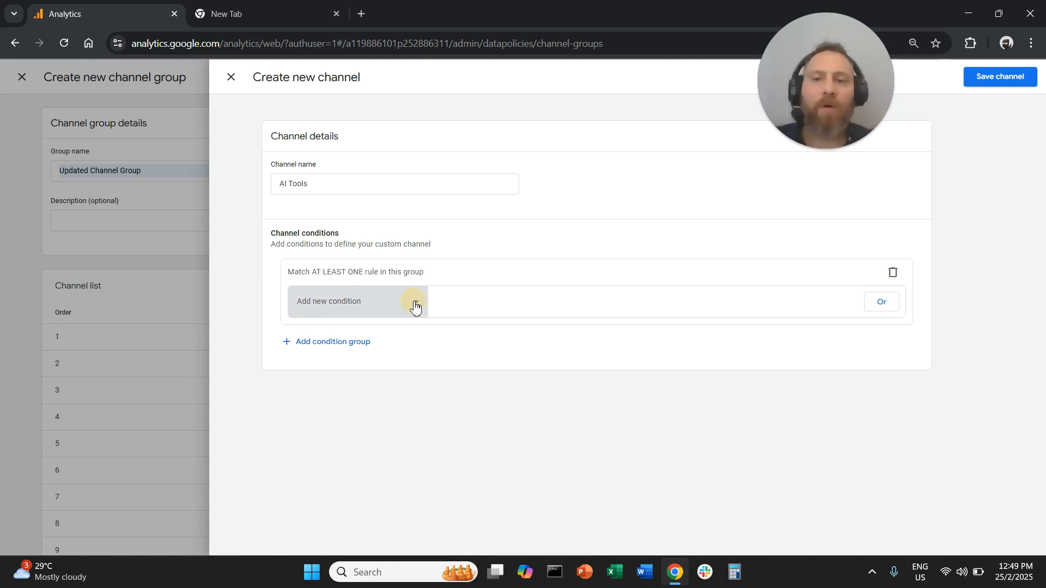
click(366, 380)
click(488, 302)
click(500, 330)
click(485, 388)
click(498, 362)
text(chat)
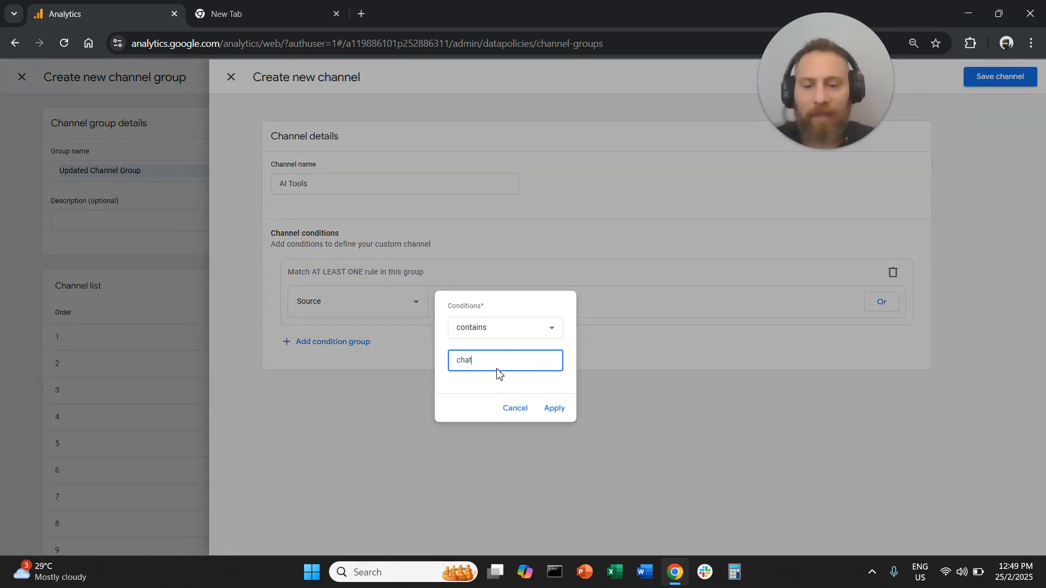
text(gpt)
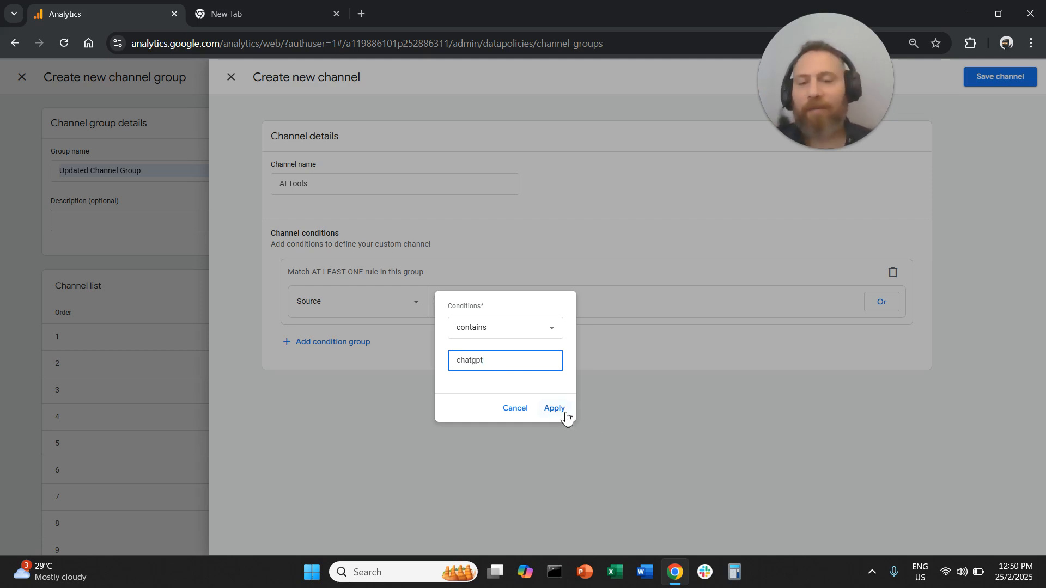
click(554, 408)
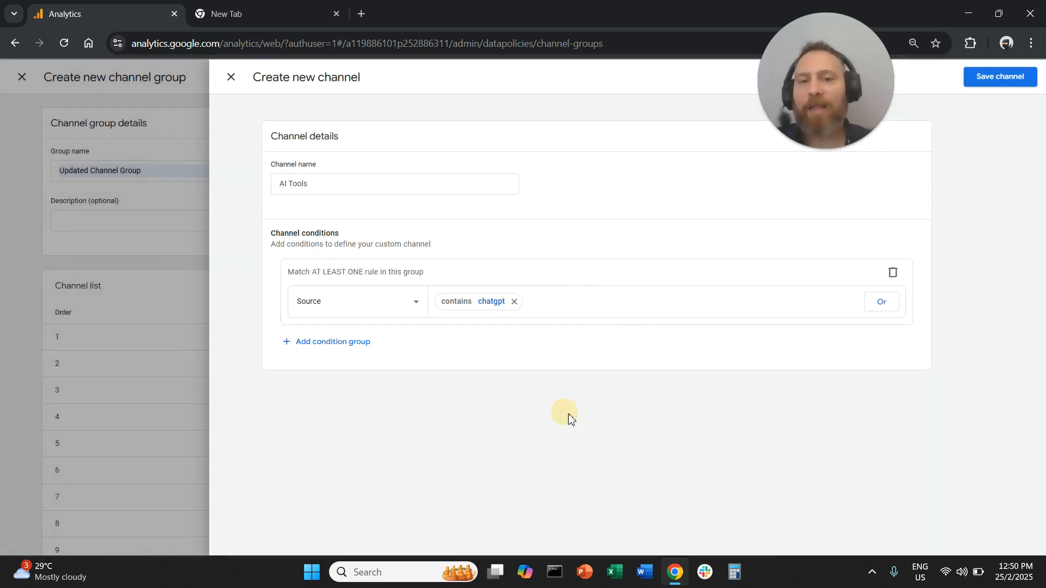
Step: Add an OR rule to the condition group for Source contains "perplexity"
click(882, 303)
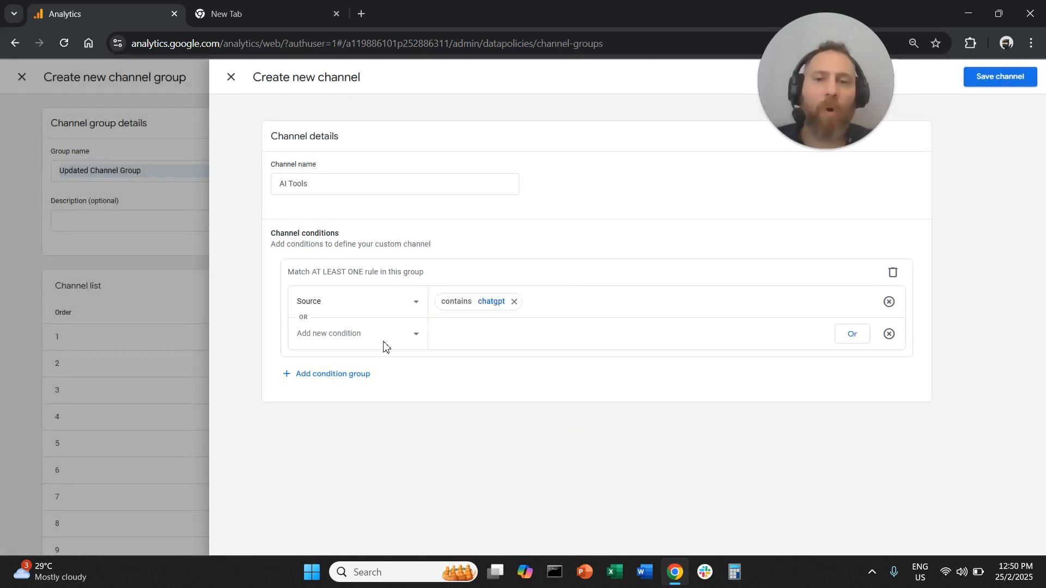
click(342, 333)
click(326, 408)
click(479, 335)
click(483, 358)
click(483, 410)
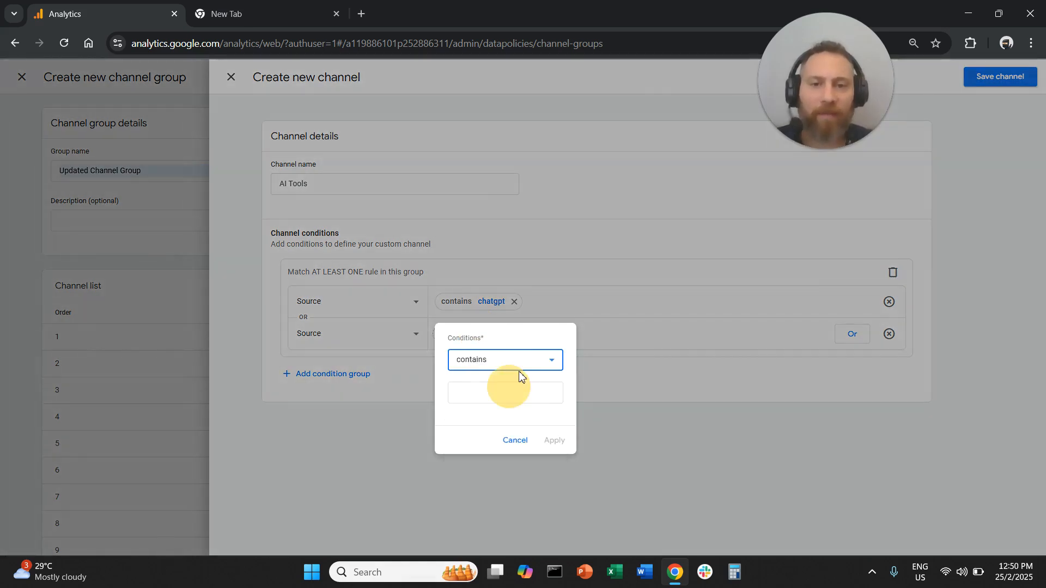
click(494, 397)
text(perplexity)
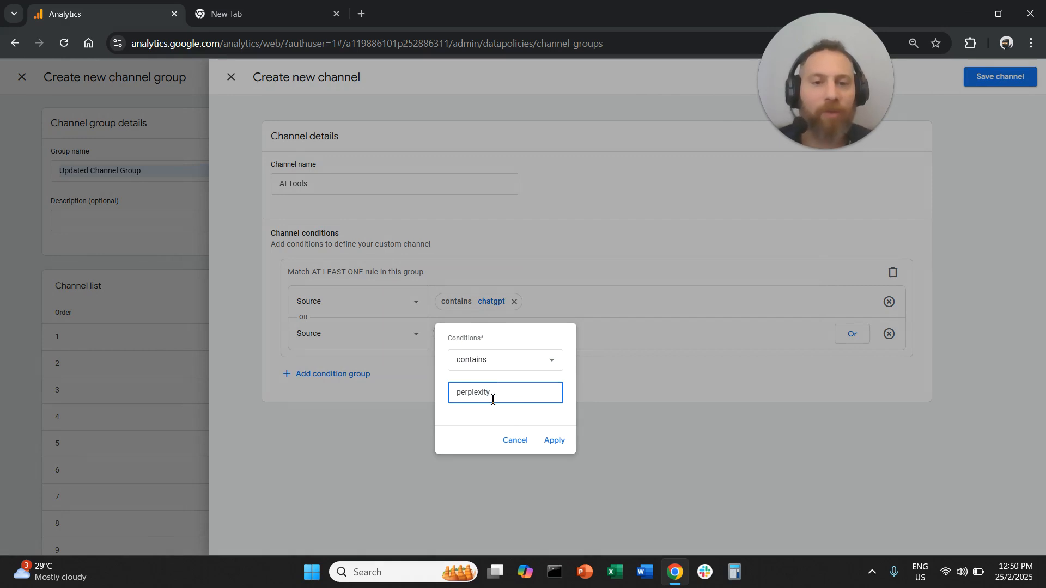
click(559, 439)
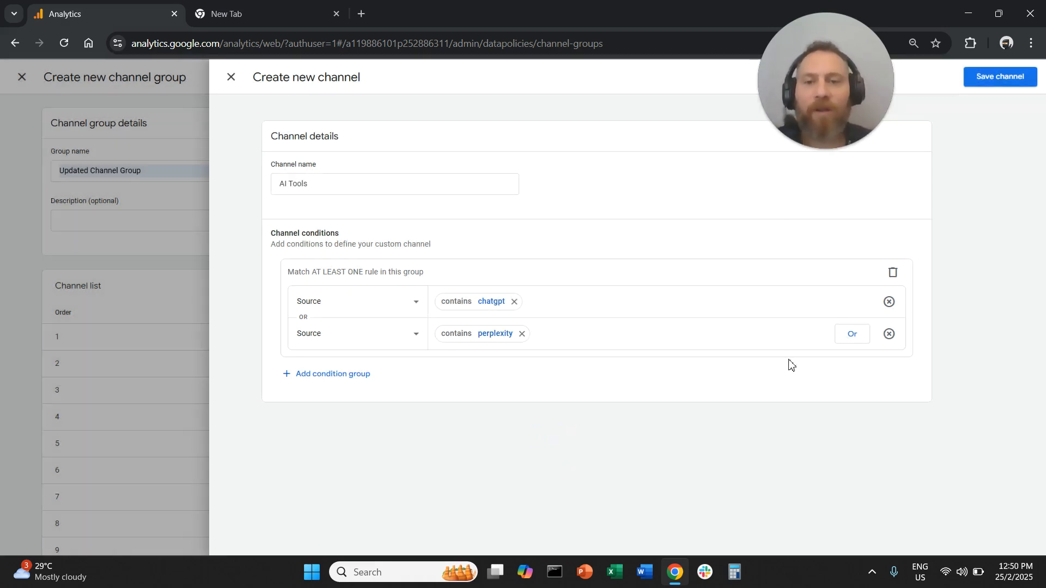
Step: Add a third OR rule to the condition group for Source contains "gemini"
click(859, 341)
click(313, 366)
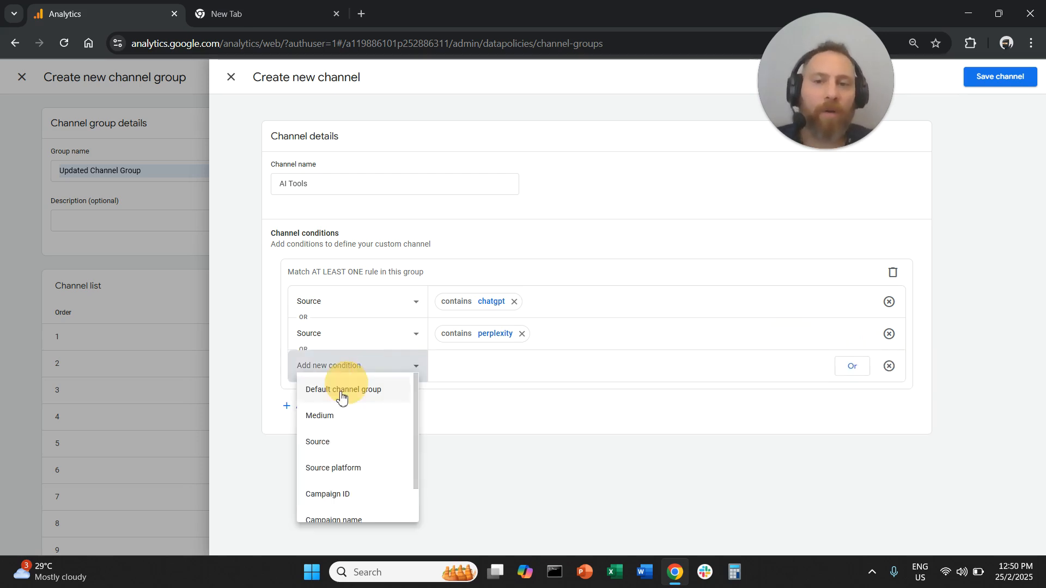
click(336, 440)
click(477, 369)
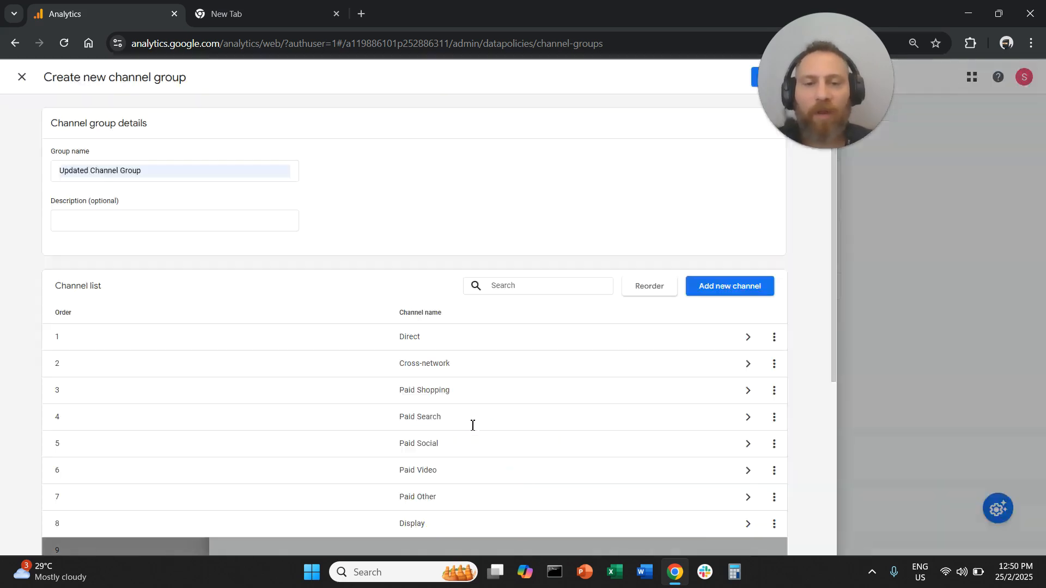
click(484, 394)
click(467, 452)
click(484, 429)
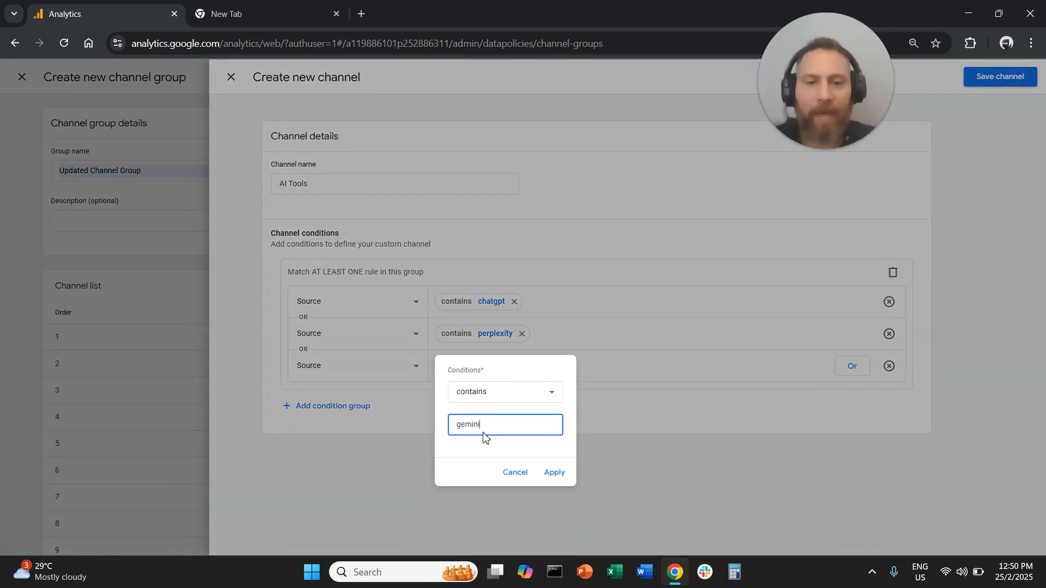
click(559, 473)
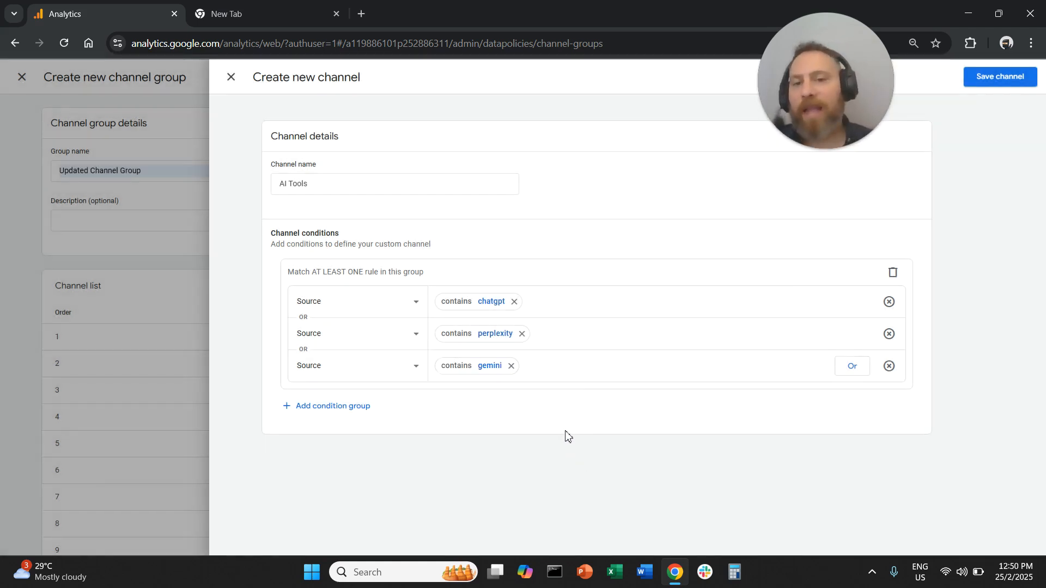
Step: Add a fourth OR rule to the condition group for Source contains ".ai"
click(854, 370)
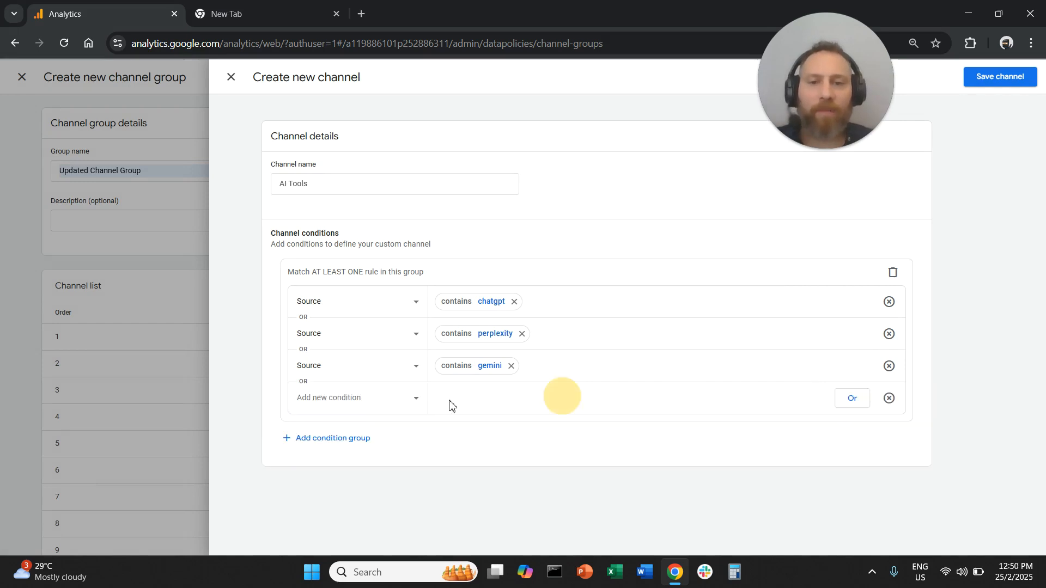
click(311, 401)
click(337, 476)
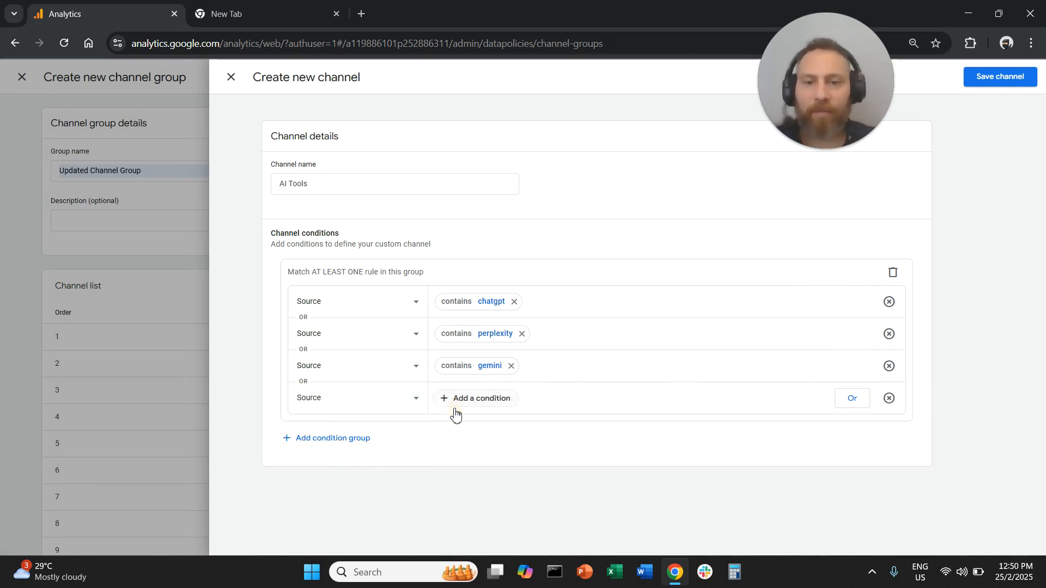
click(455, 412)
click(491, 423)
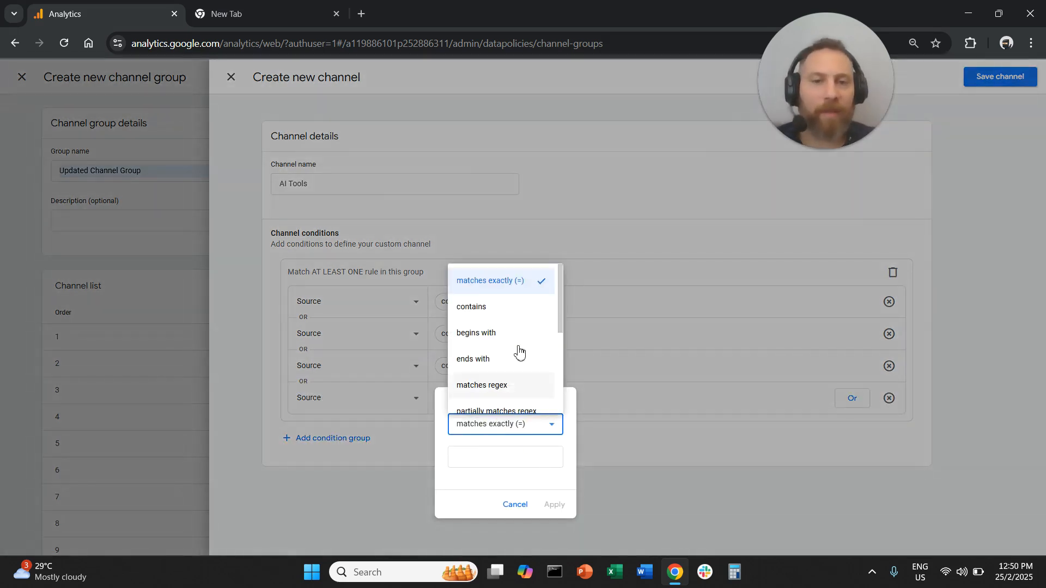
click(516, 317)
click(477, 458)
text(.ai)
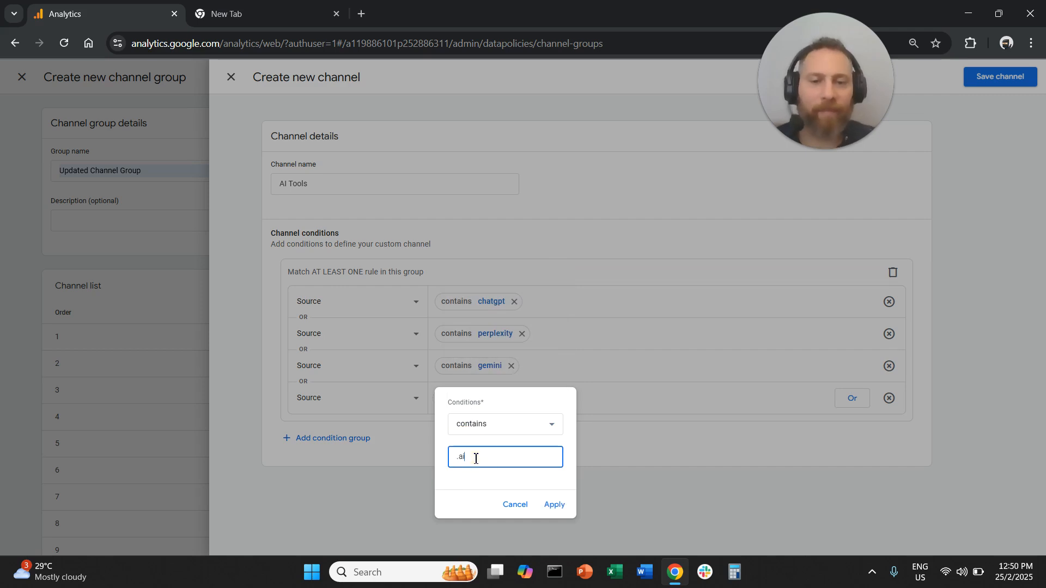
click(560, 507)
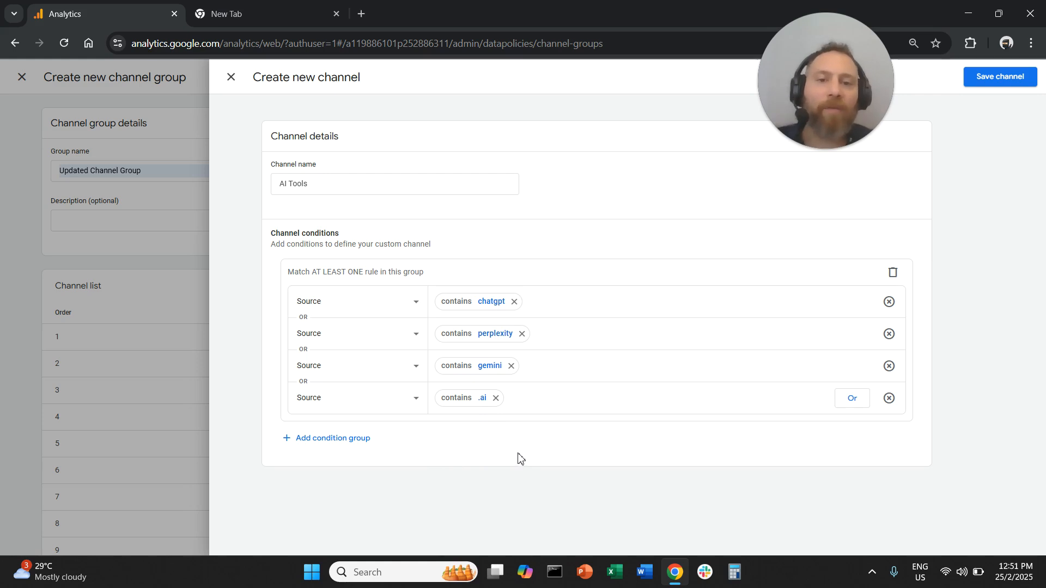
Step: Save the AI Tools channel and the new channel group
click(308, 187)
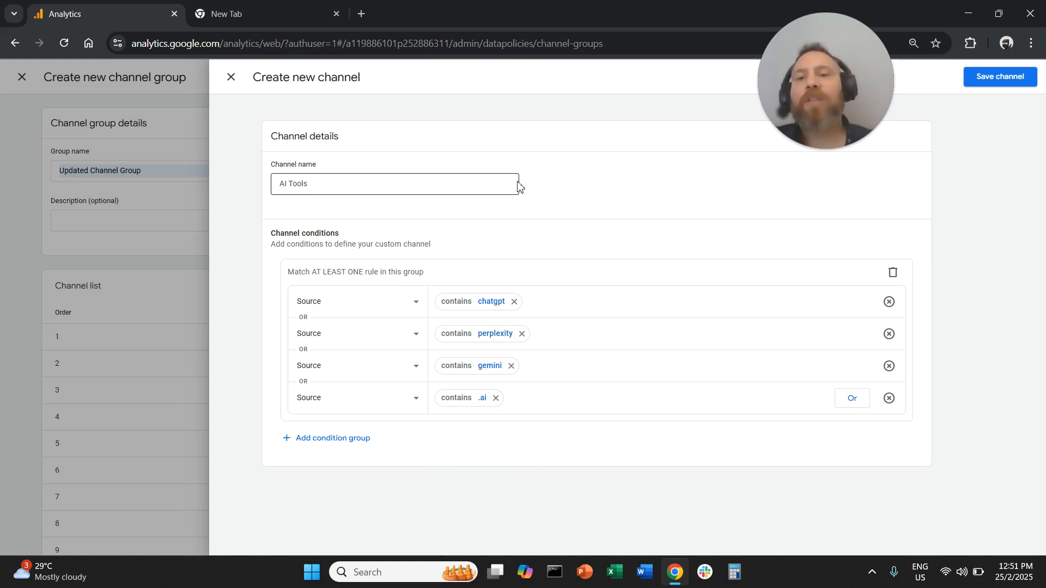
click(563, 177)
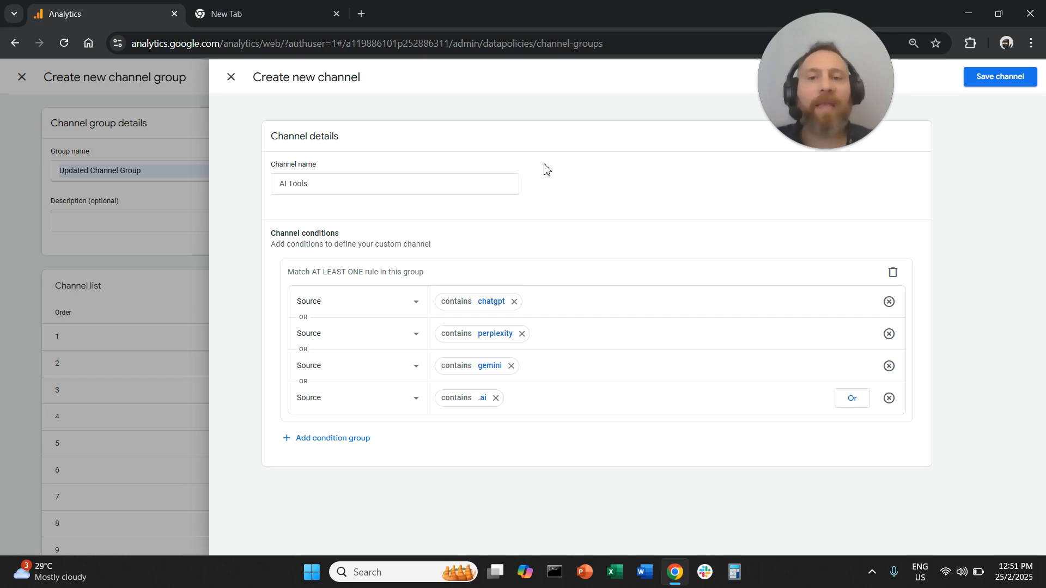
click(1000, 79)
click(1006, 81)
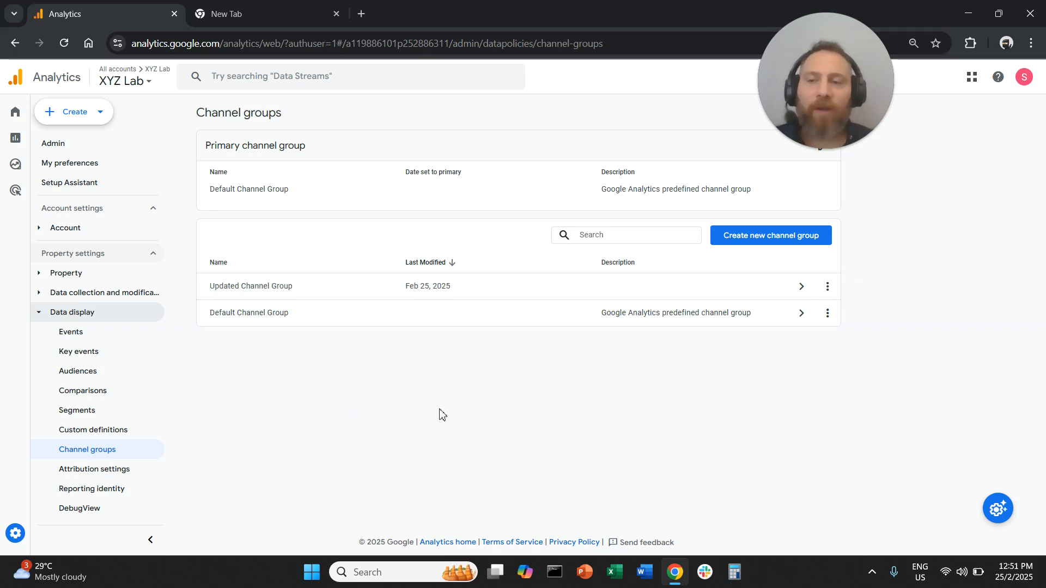
Step: Open the Traffic acquisition report under Acquisition and deselect all rows in its table
click(21, 144)
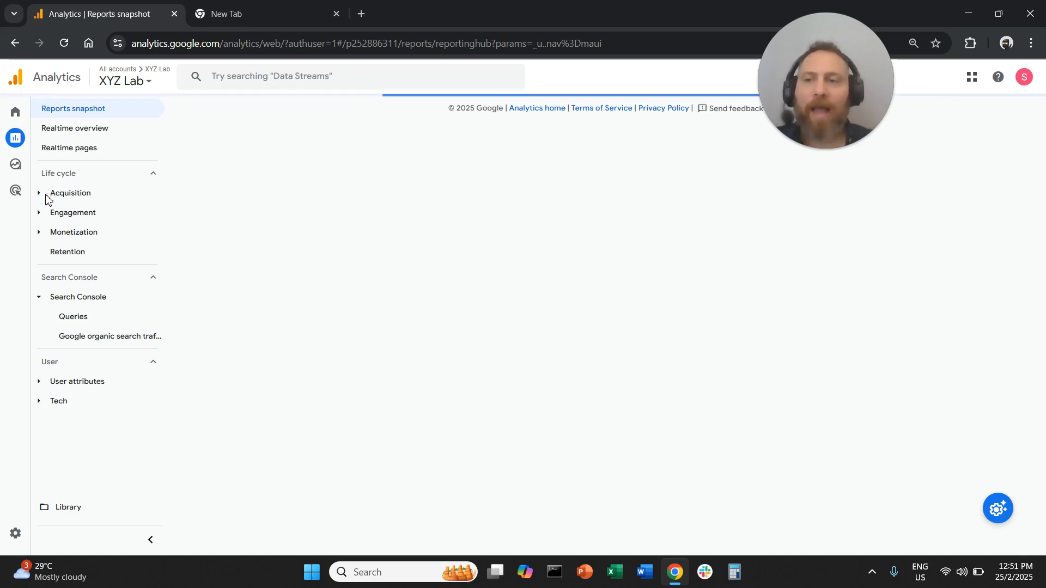
click(45, 202)
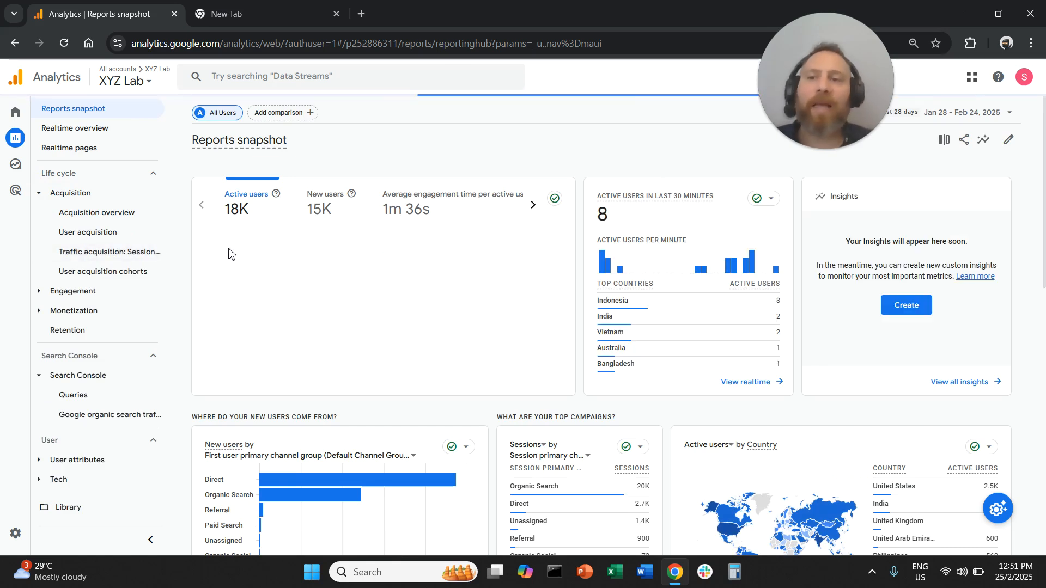
click(156, 251)
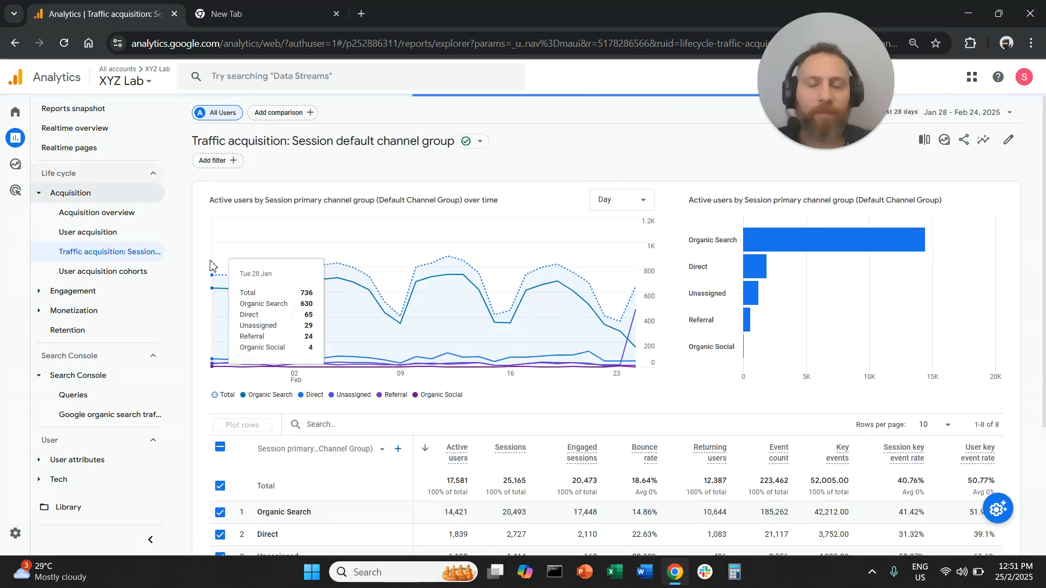
scroll(234, 343, down, 3)
click(213, 310)
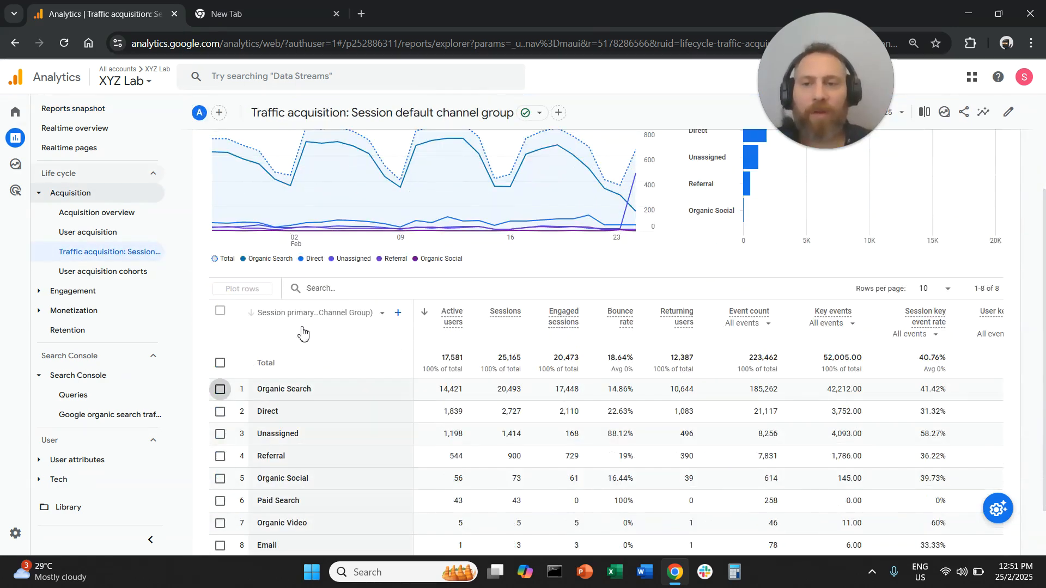
Step: Change the table's primary dimension to Session Updated Channel Group and deselect all rows
click(313, 320)
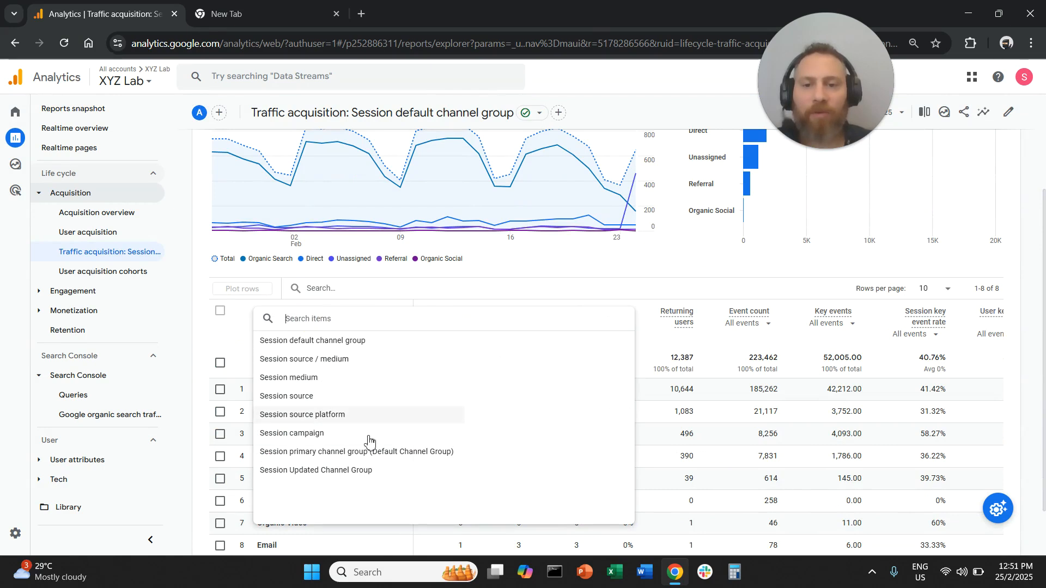
click(360, 479)
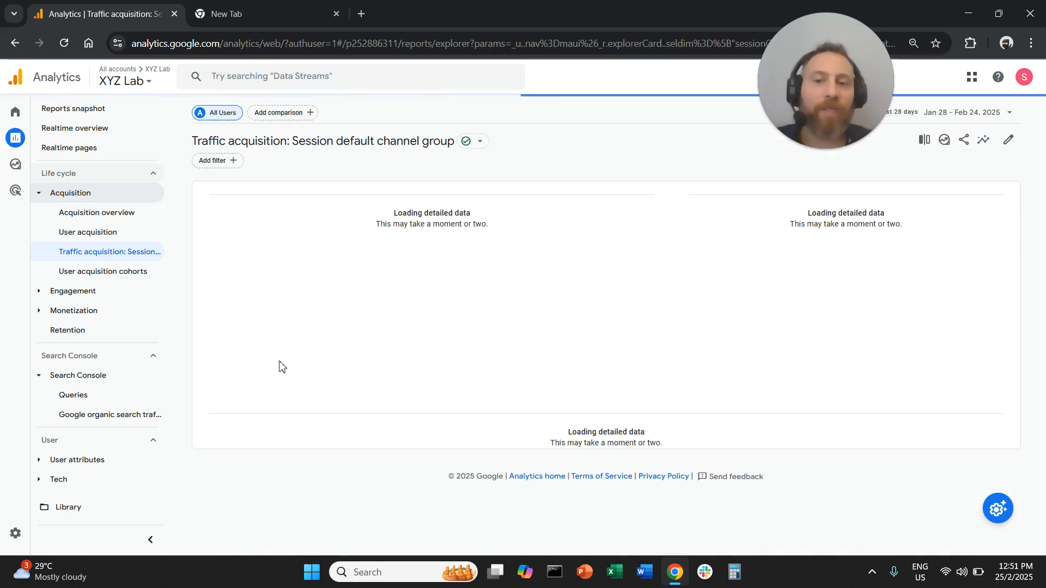
scroll(251, 463, down, 3)
click(221, 312)
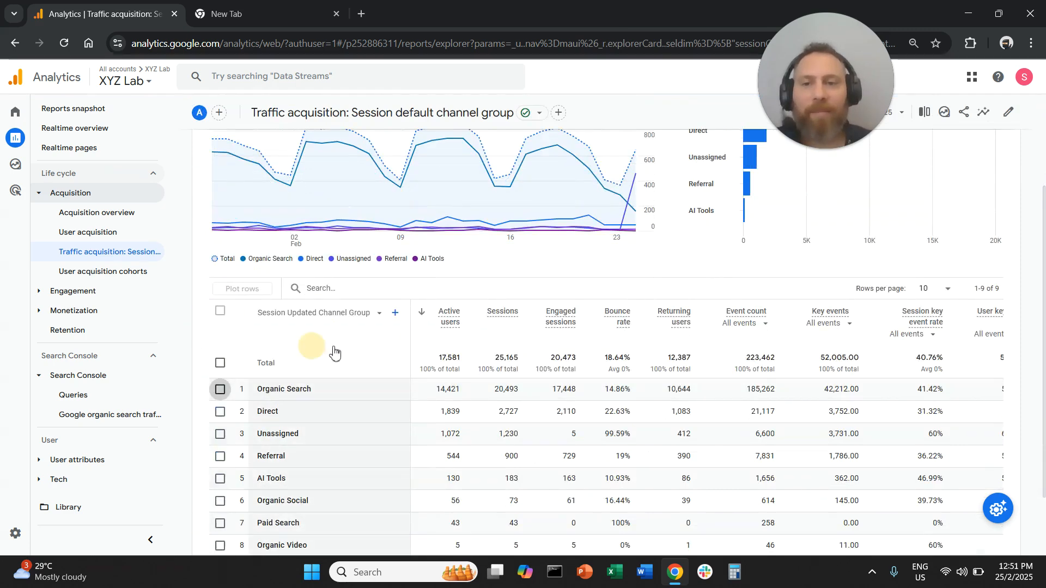
Step: Examine the AI Tools row in the channel table and leave it deselected
scroll(294, 408, down, 1)
double_click(283, 412)
click(283, 411)
double_click(283, 411)
click(220, 410)
drag(286, 411, 256, 412)
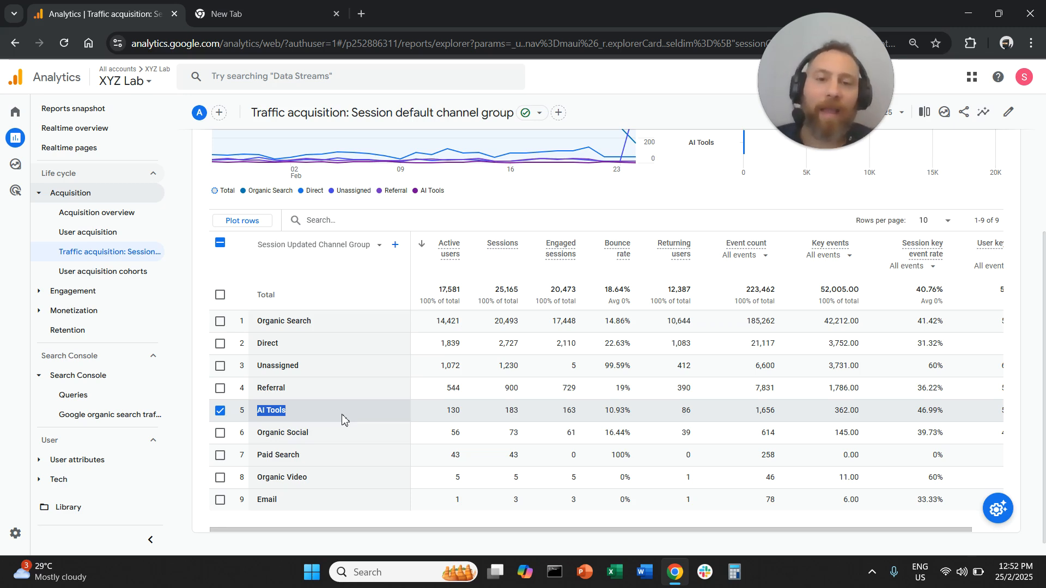
click(220, 410)
click(296, 416)
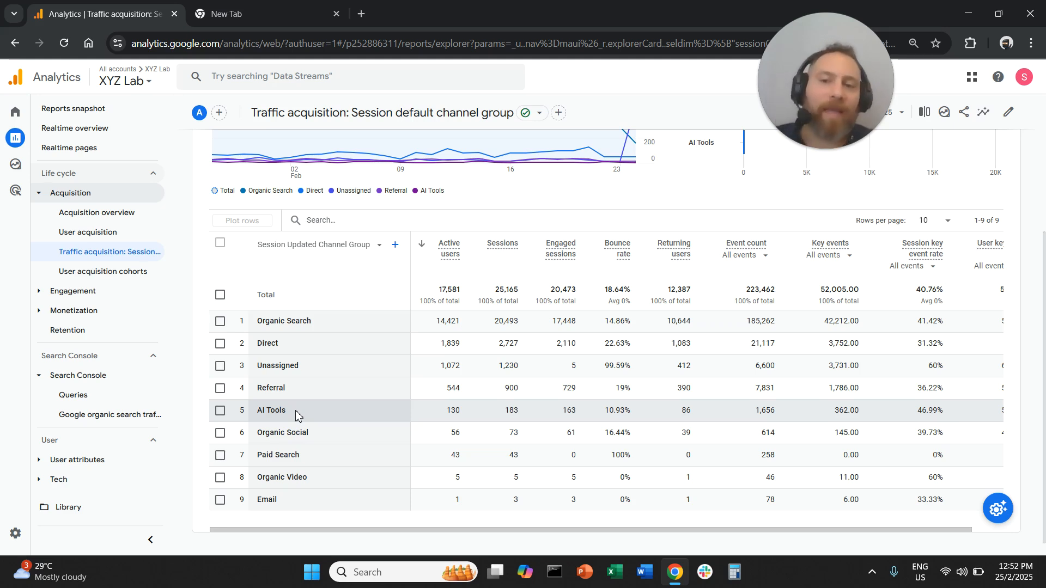
Step: Change the table's primary dimension to Session source / medium, deselect all rows and review the listed AI sources
click(324, 249)
click(334, 292)
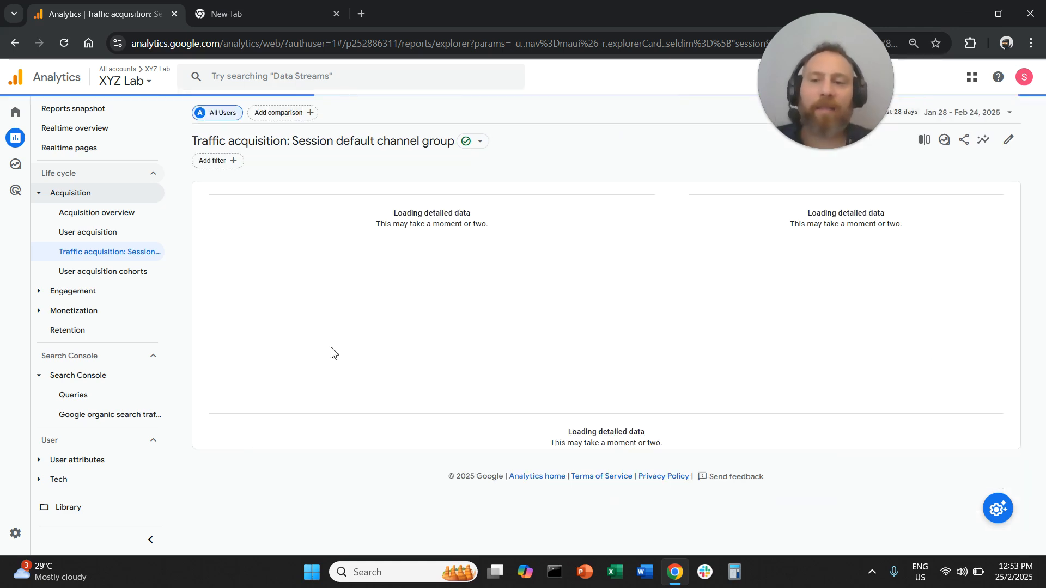
scroll(332, 351, down, 3)
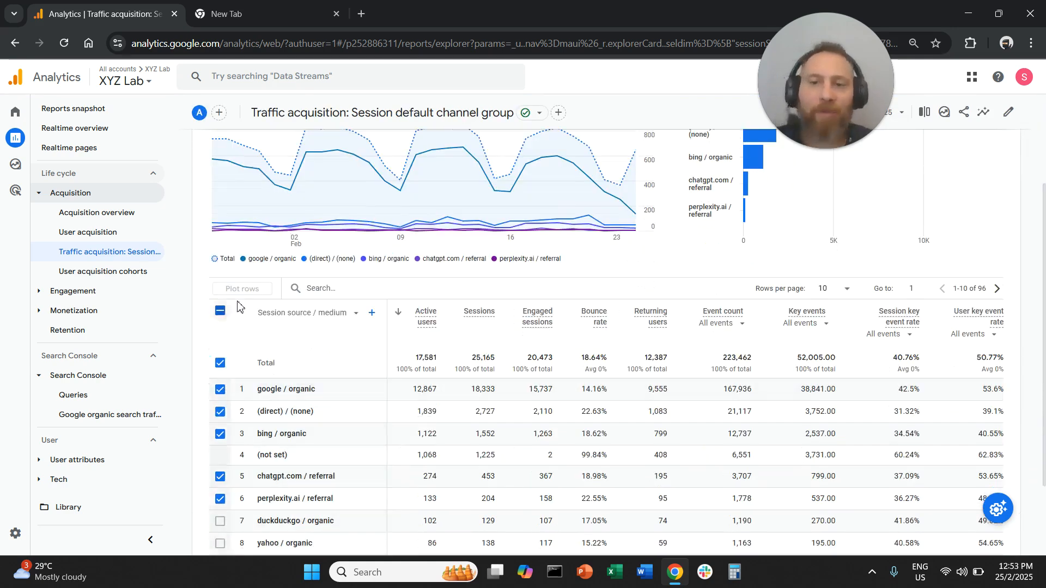
click(220, 310)
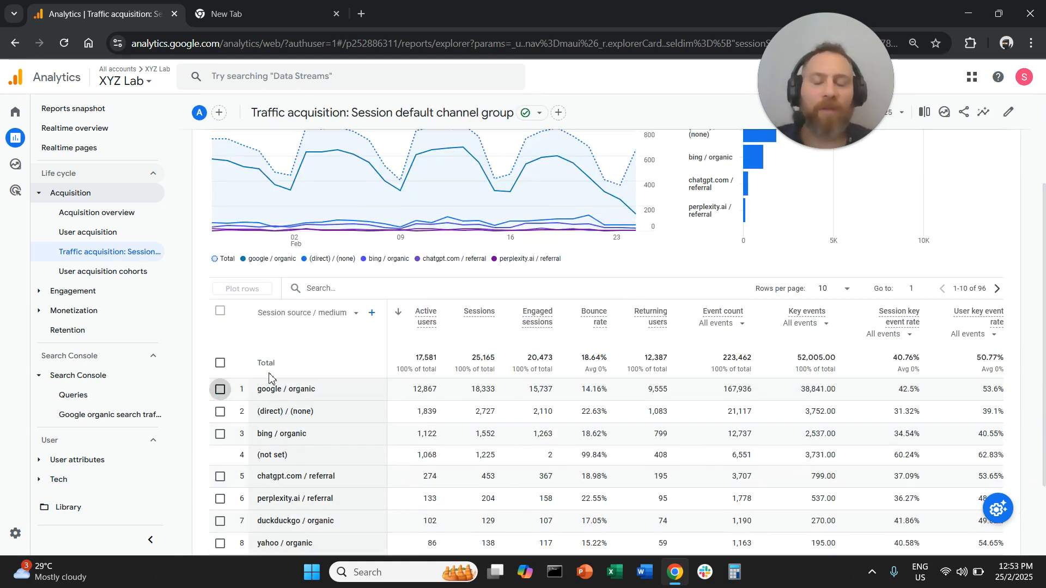
scroll(269, 378, down, 2)
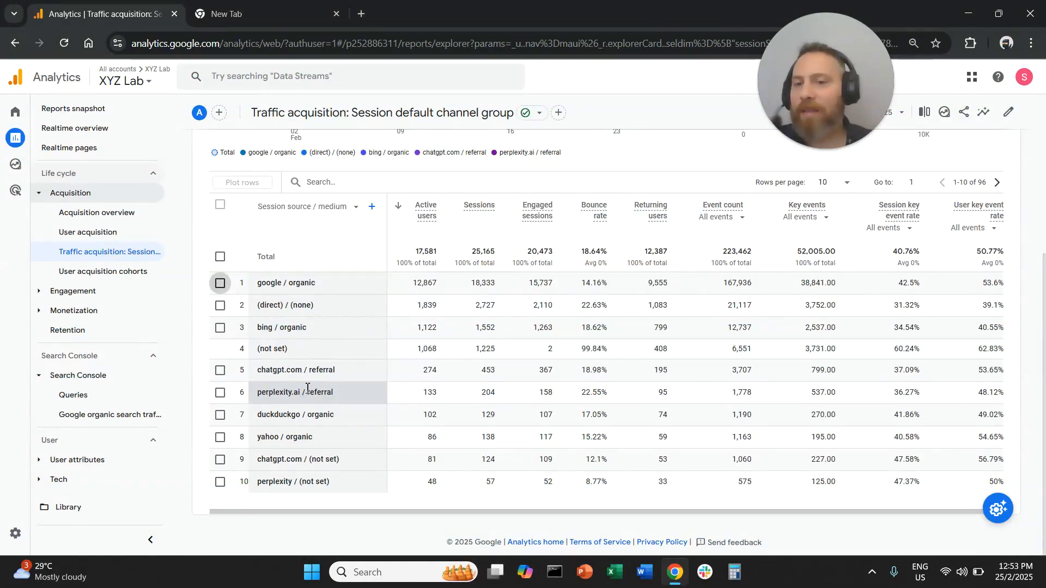
Step: Open the AI Tools channel of the Updated Channel Group from the property's channel group settings
click(33, 534)
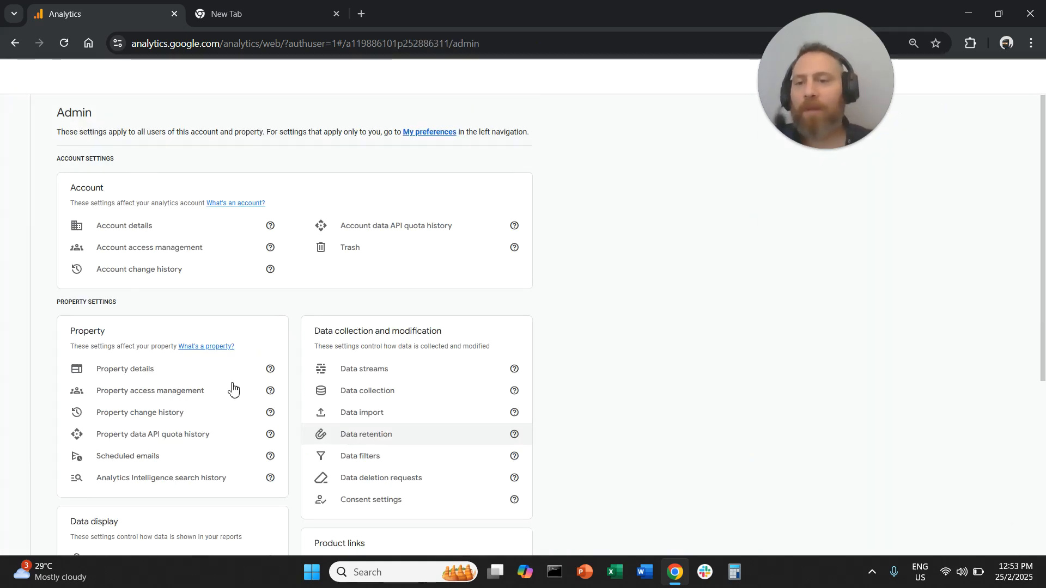
scroll(234, 389, down, 5)
click(149, 420)
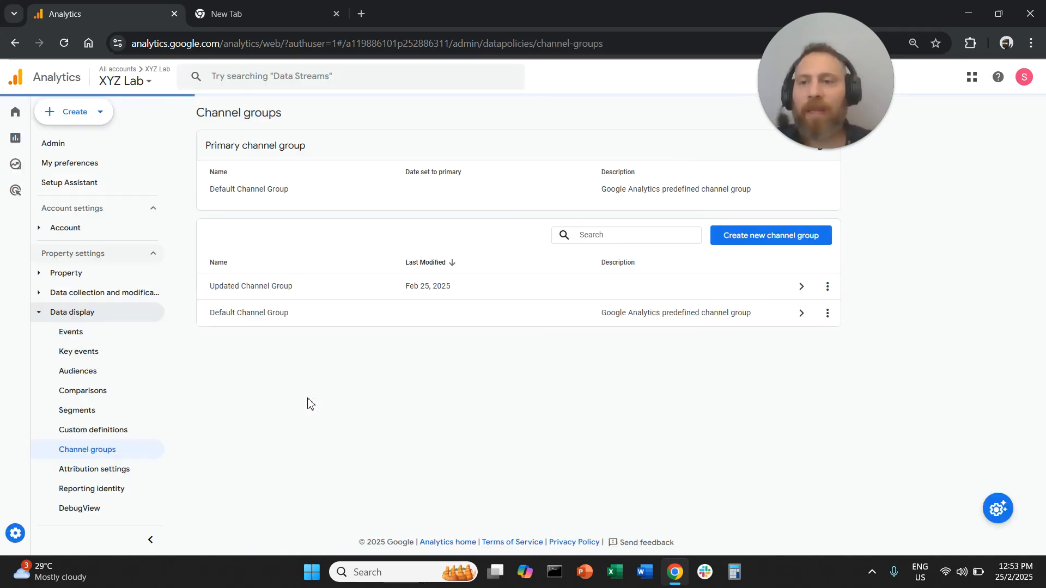
click(358, 295)
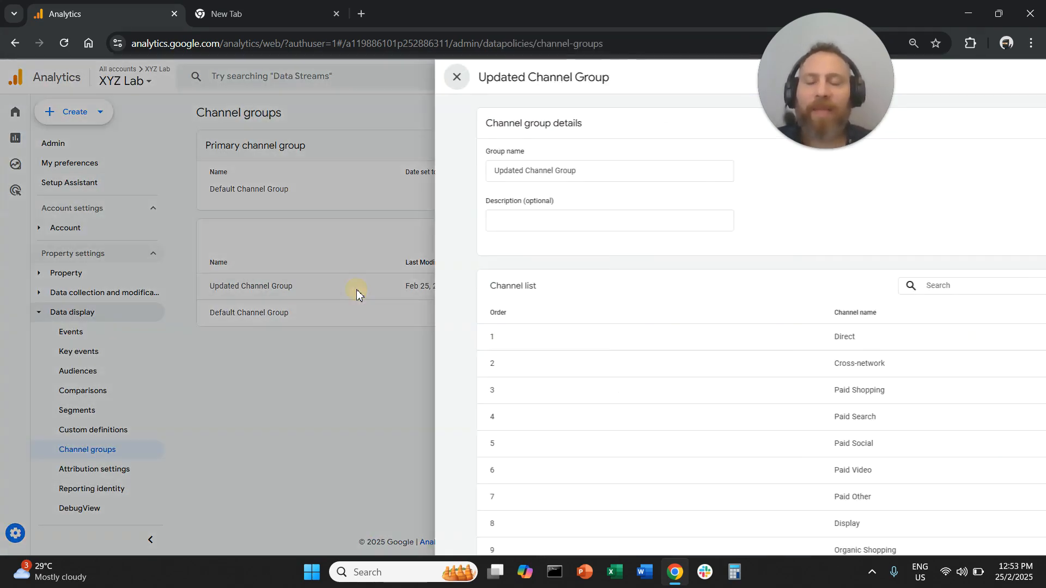
scroll(516, 362, down, 5)
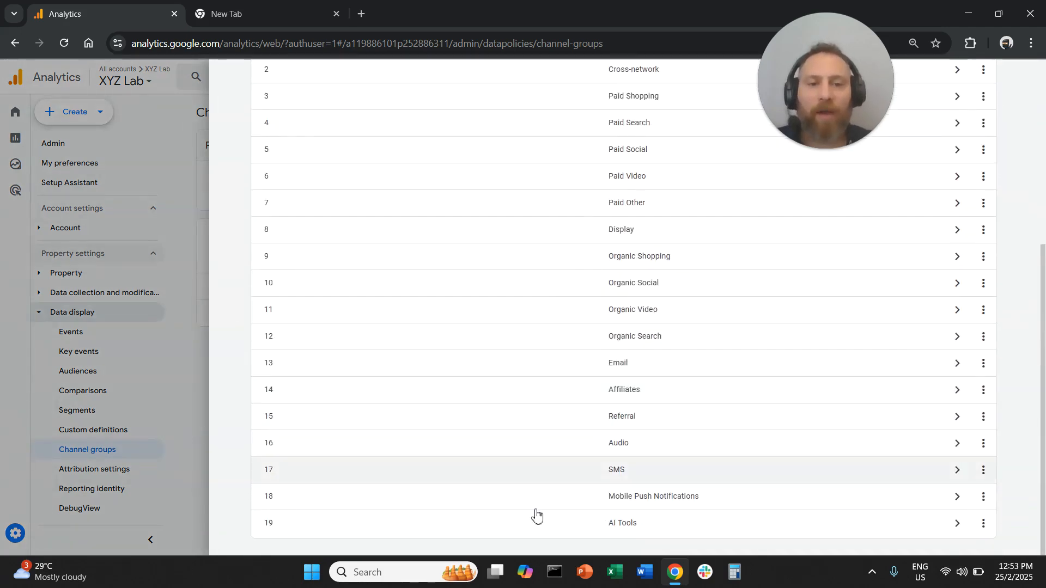
click(614, 528)
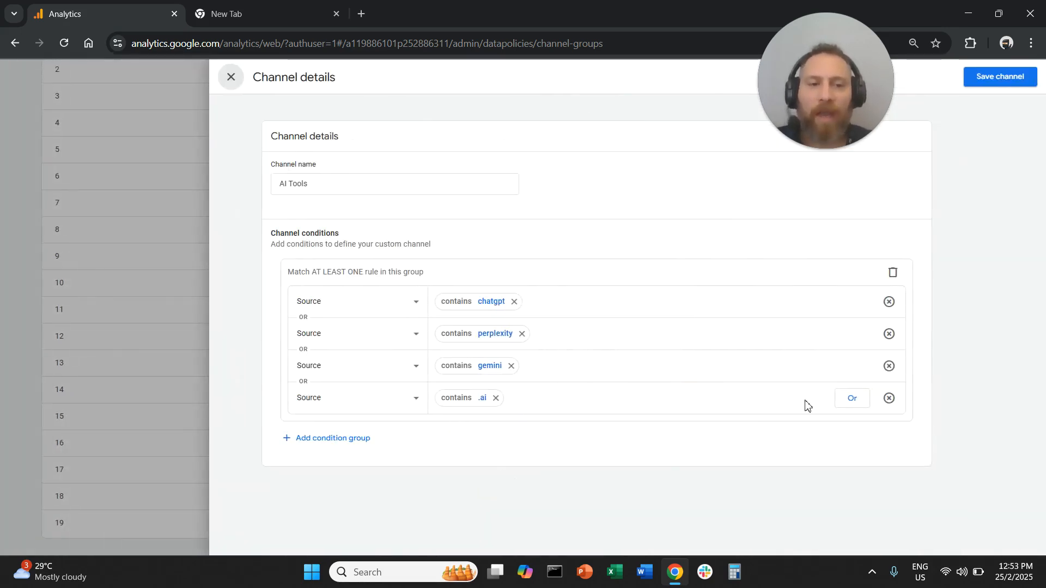
Step: Start an additional OR condition on Source in the AI Tools channel, review its available match types, and discard the condition
click(836, 400)
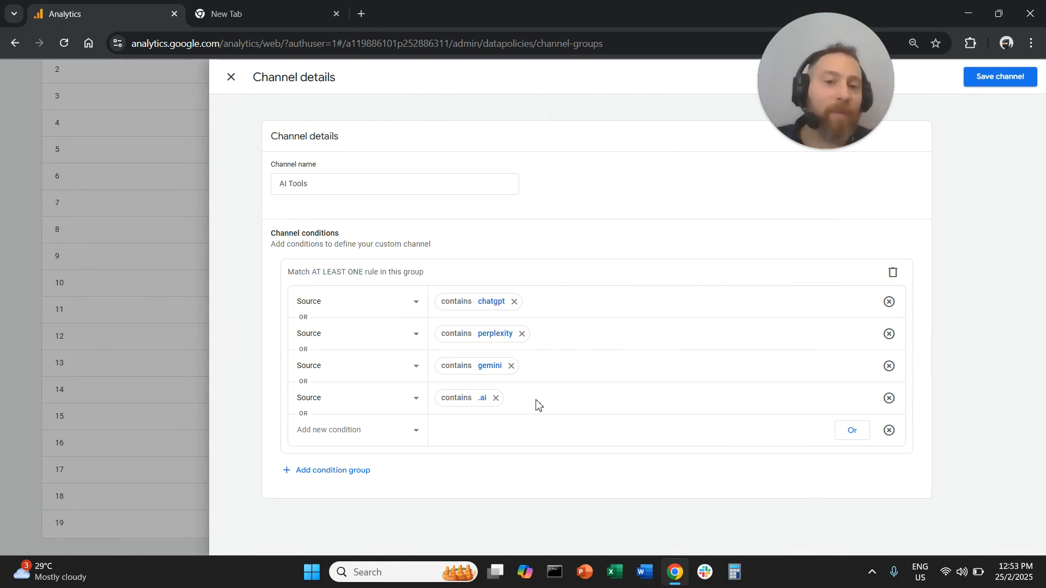
click(401, 438)
click(339, 347)
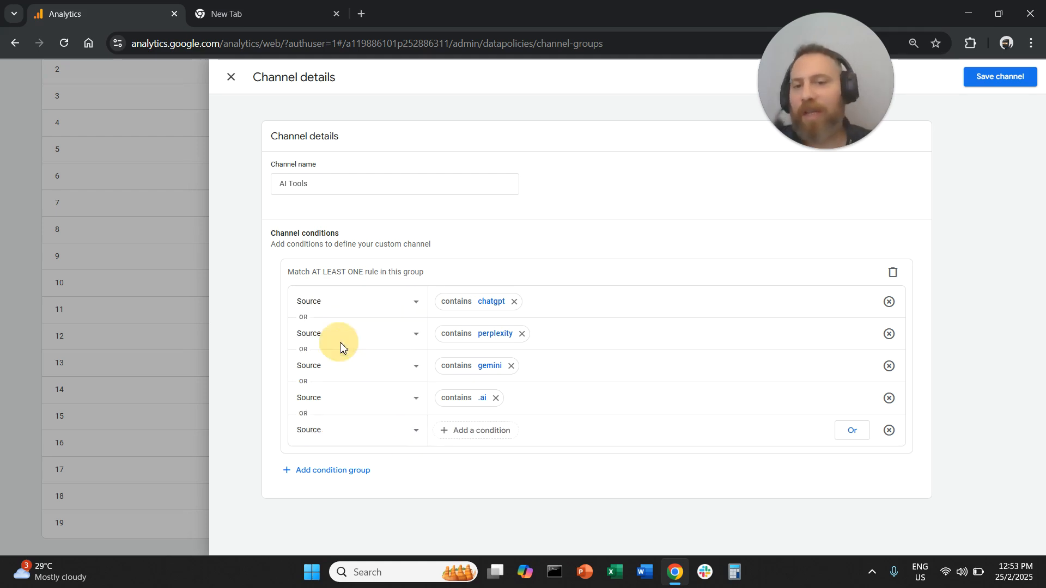
click(490, 440)
click(528, 354)
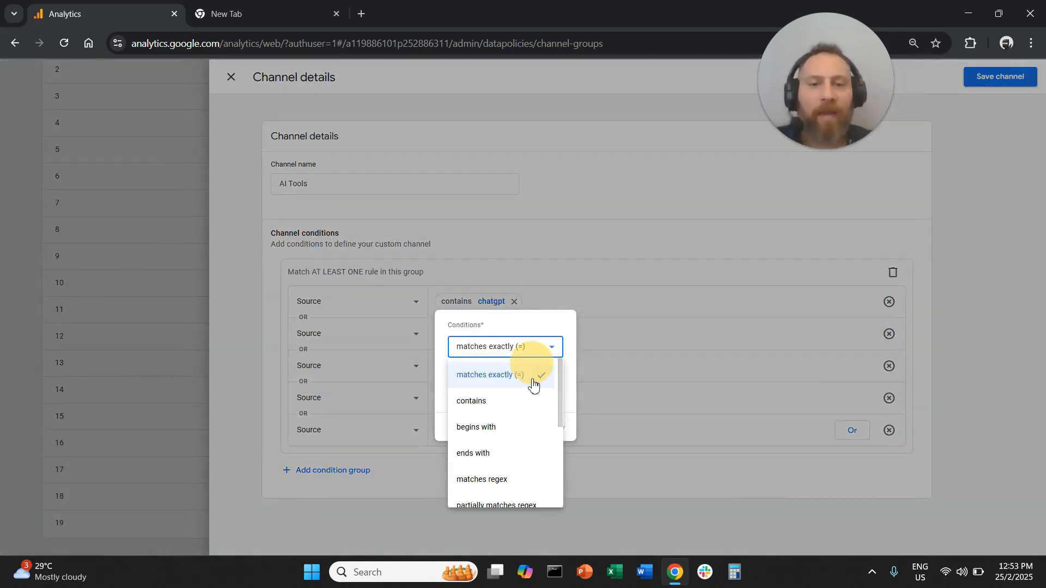
scroll(523, 444, down, 1)
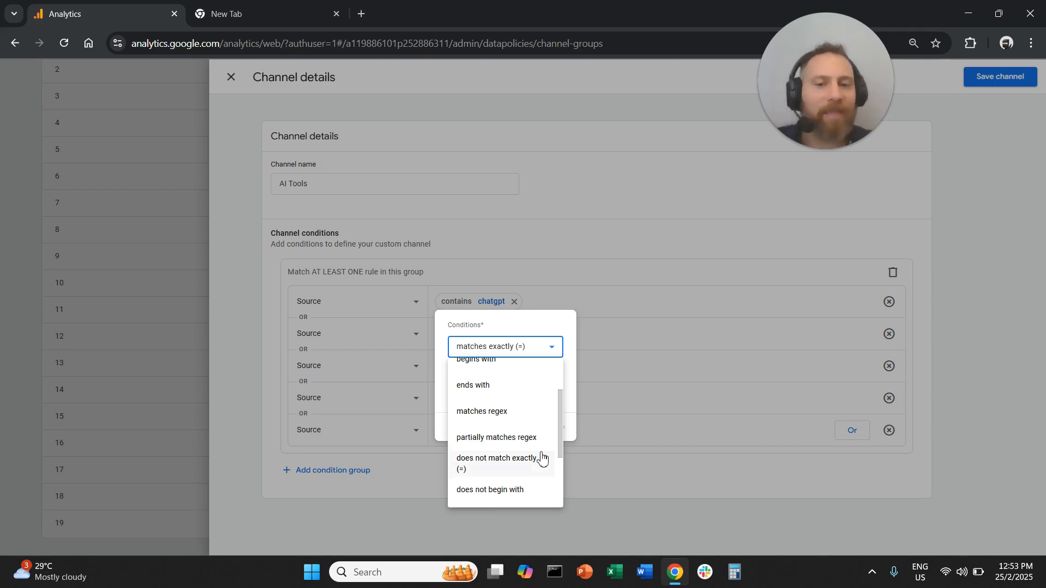
scroll(542, 458, down, 2)
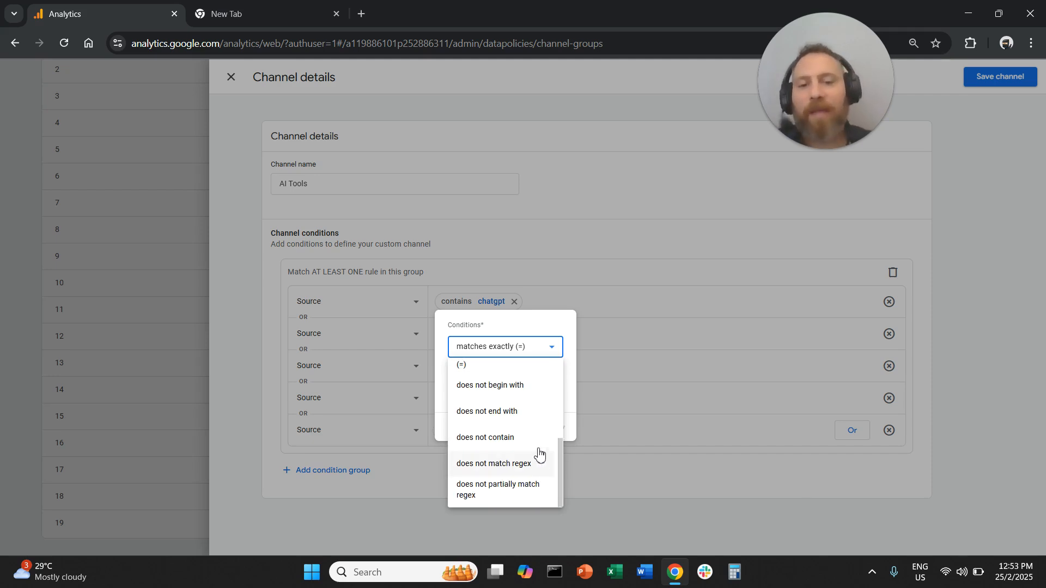
click(675, 464)
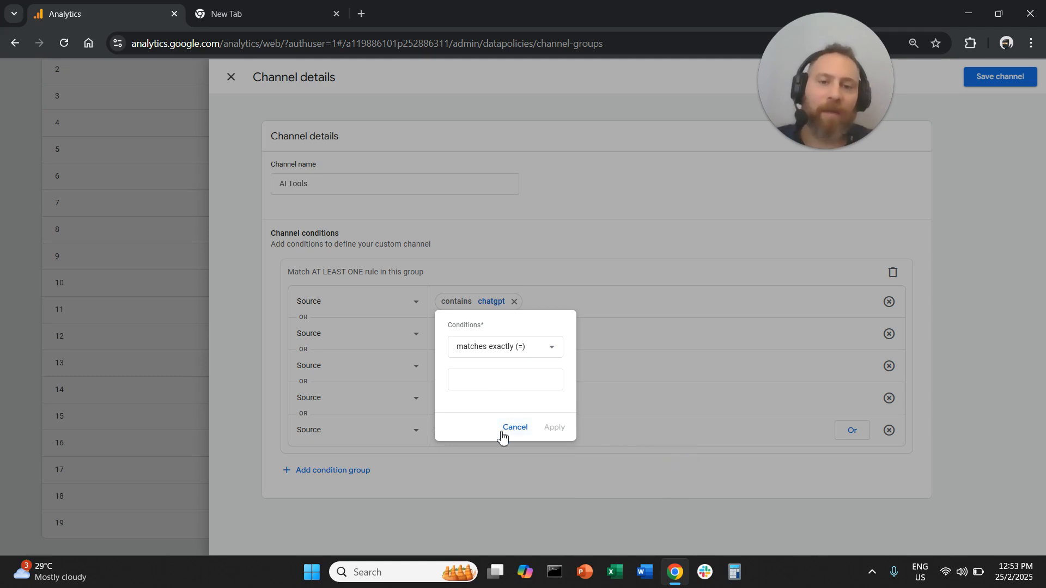
click(503, 435)
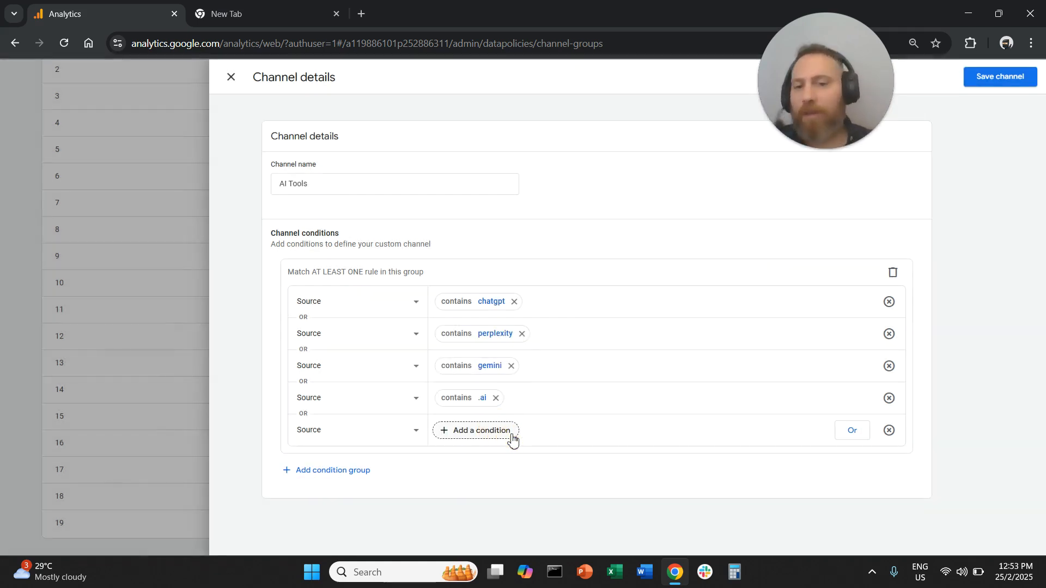
click(889, 431)
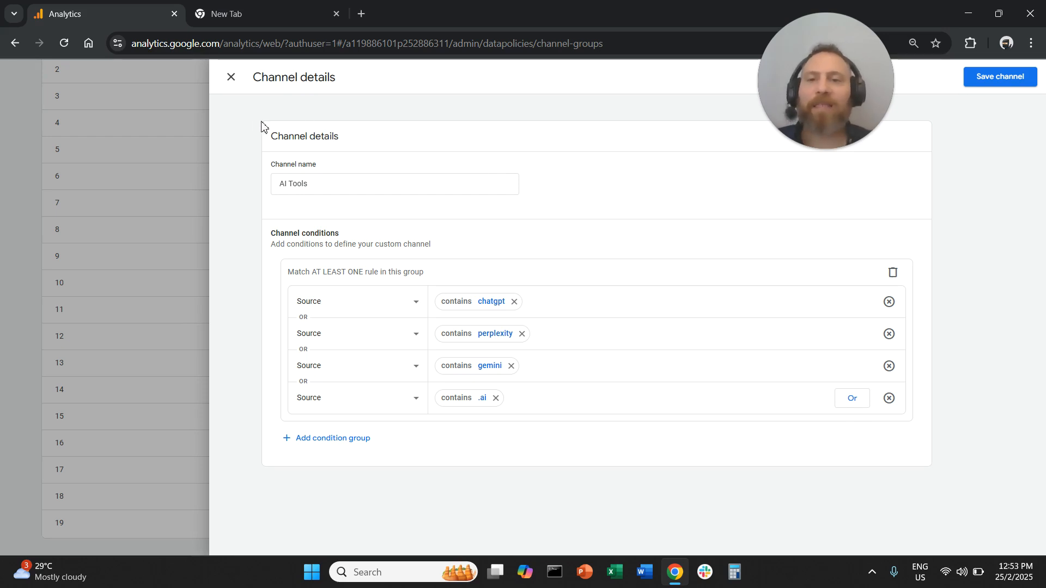
Step: Close the AI Tools channel and Updated Channel Group without saving, and return to the Reports section
click(231, 77)
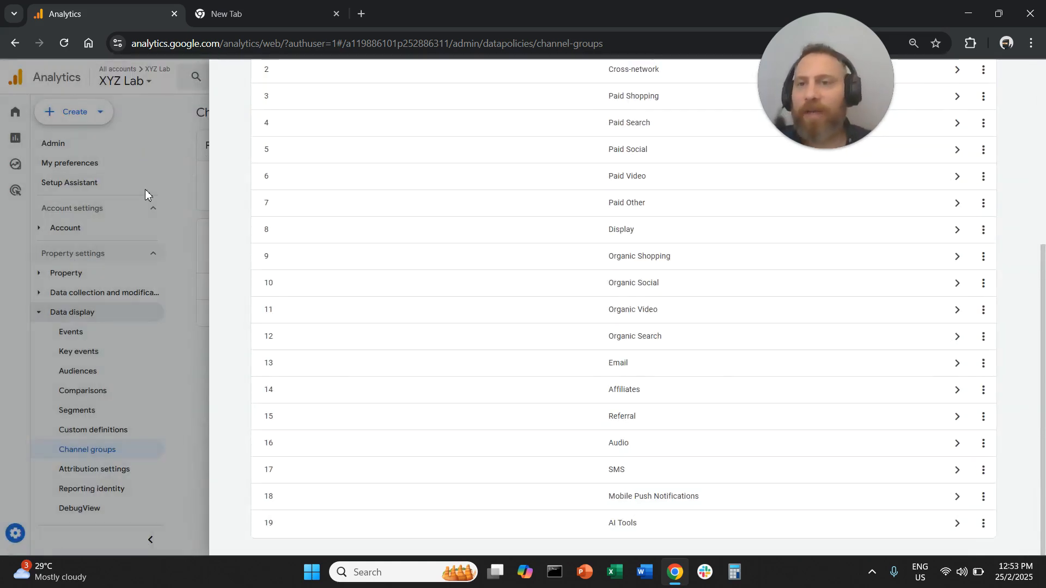
scroll(236, 174, up, 5)
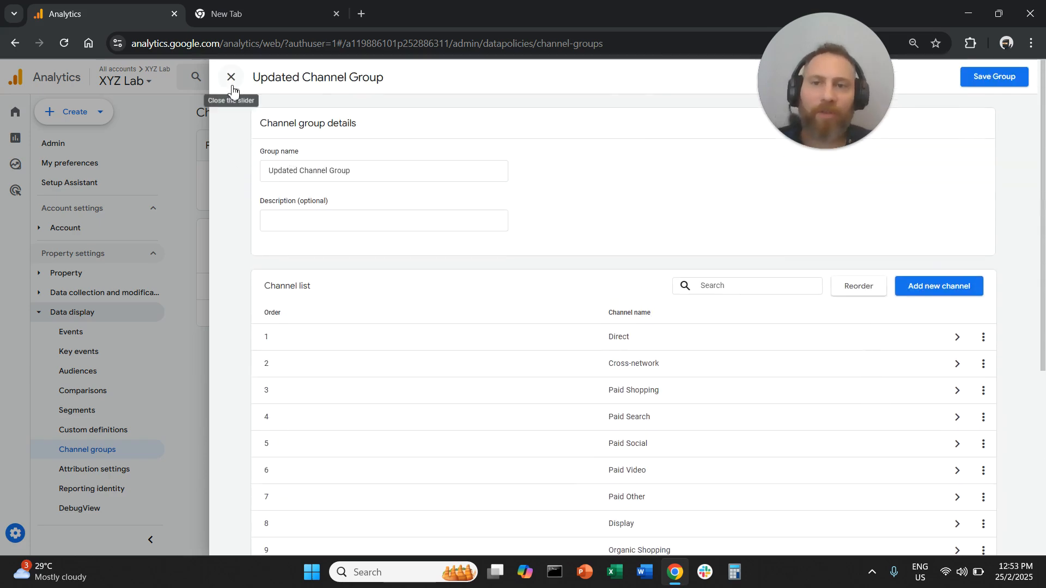
click(231, 83)
click(34, 139)
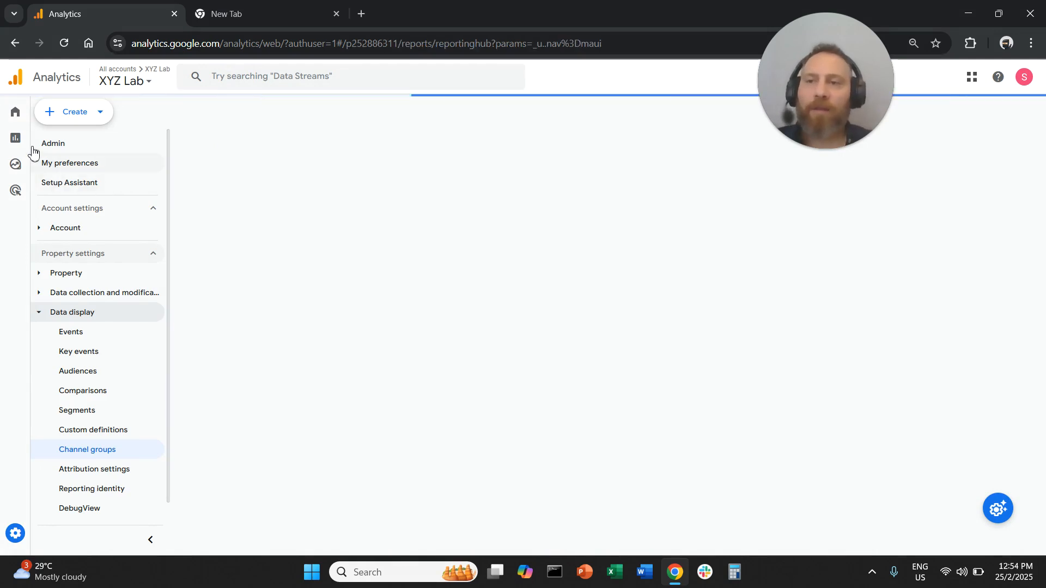